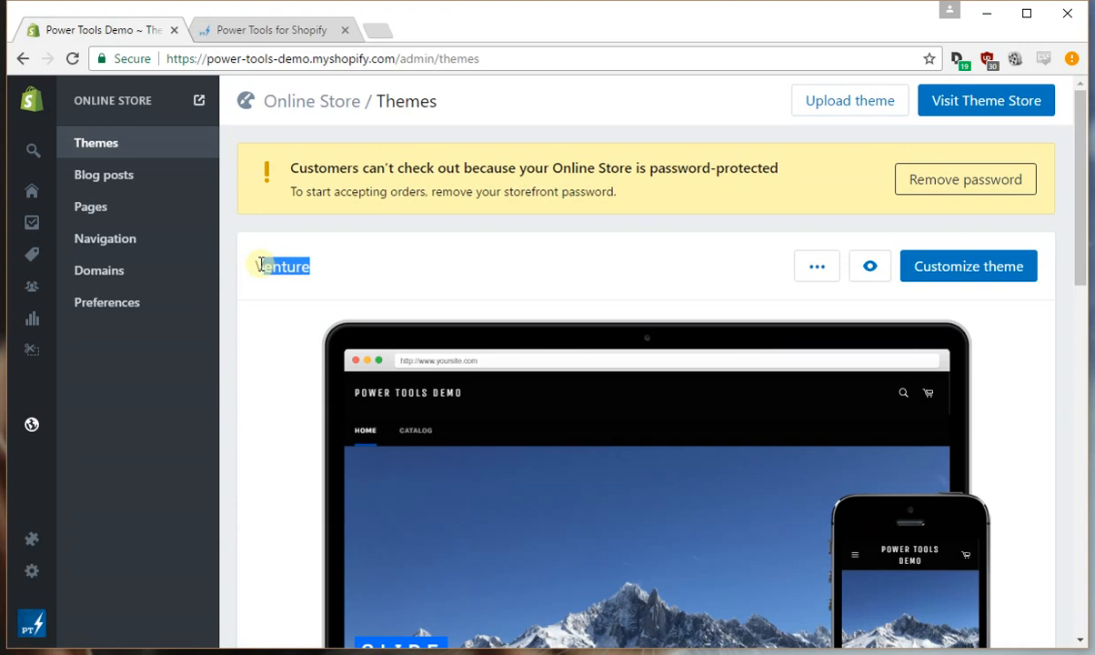
# Open the Power Tools - Filter Menu app from the store's installed apps and close the older Power Tools page.
pyautogui.click(258, 280)
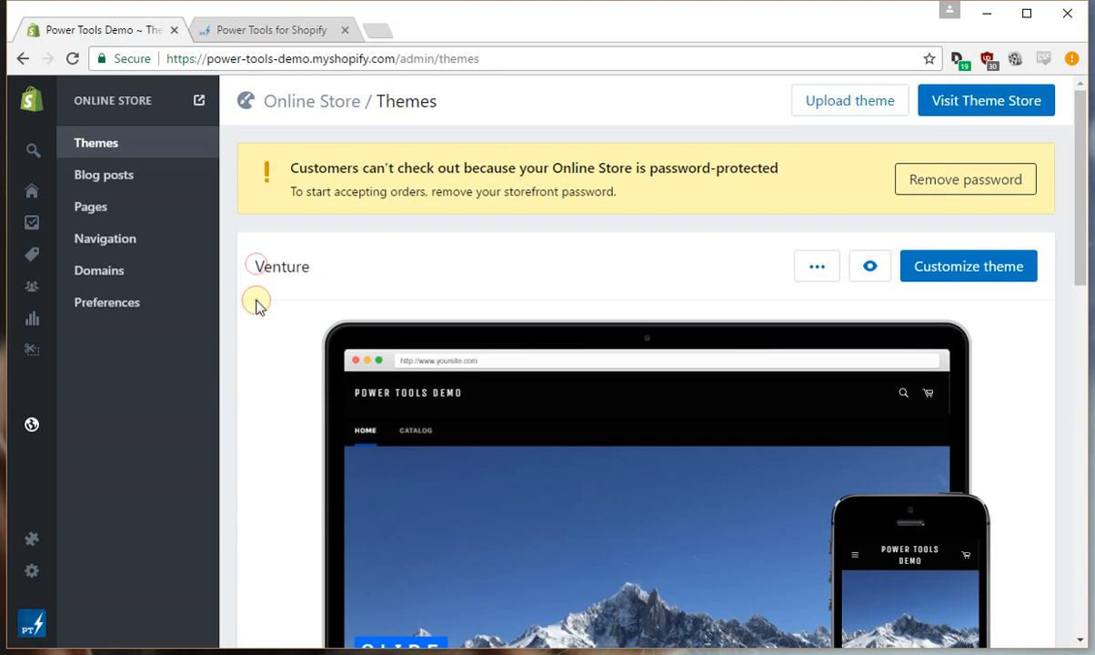
pyautogui.click(37, 542)
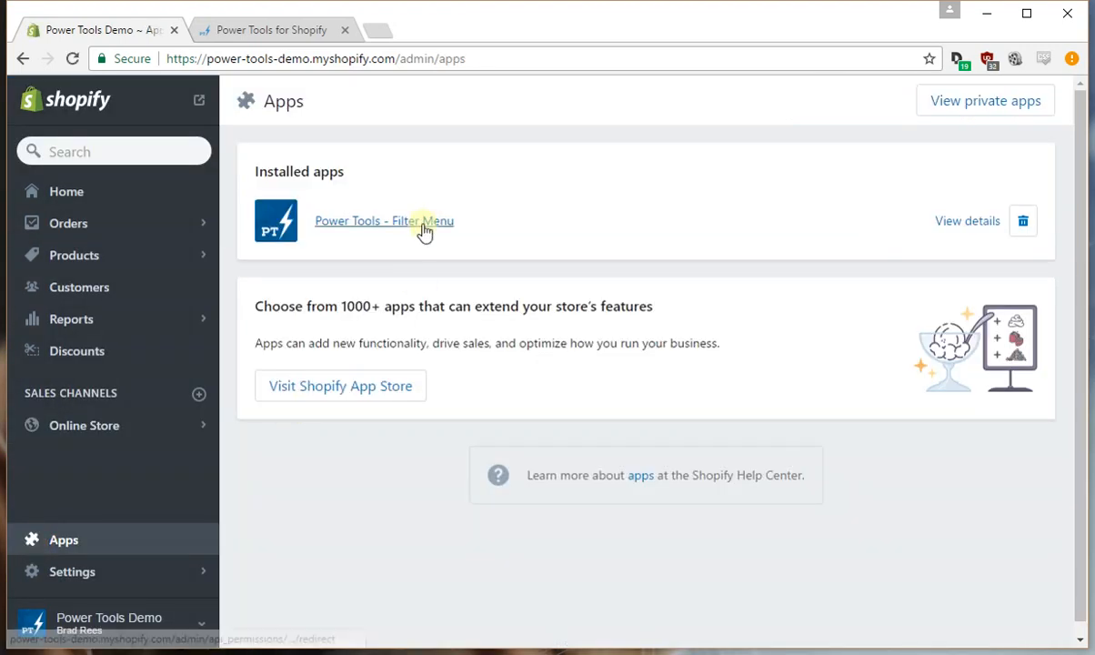
pyautogui.click(420, 227)
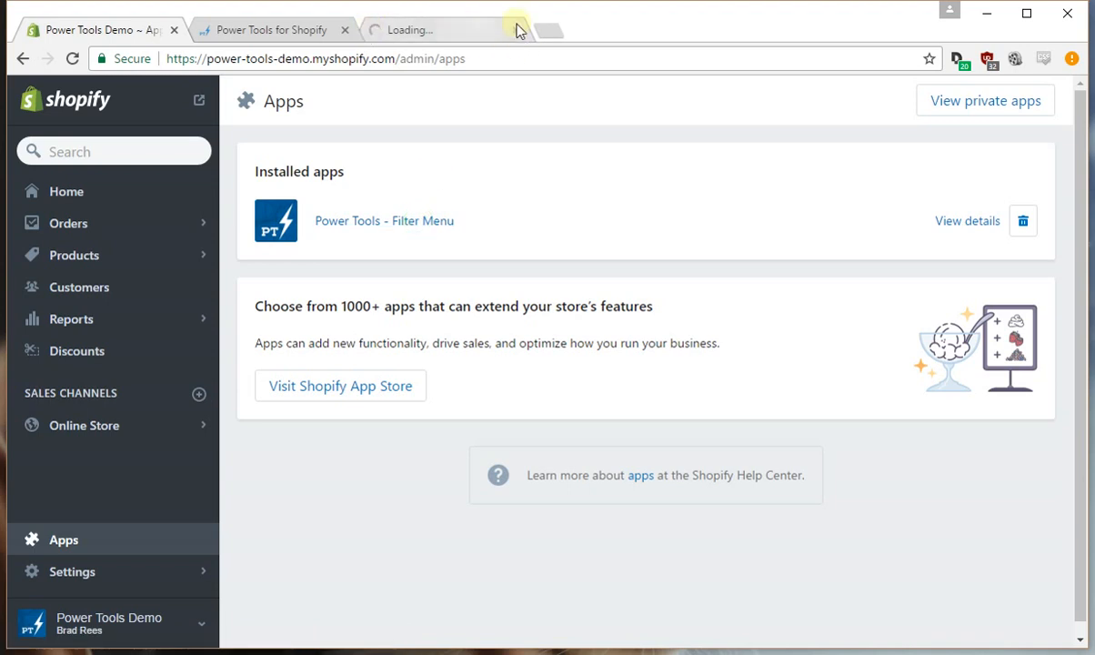
pyautogui.click(437, 36)
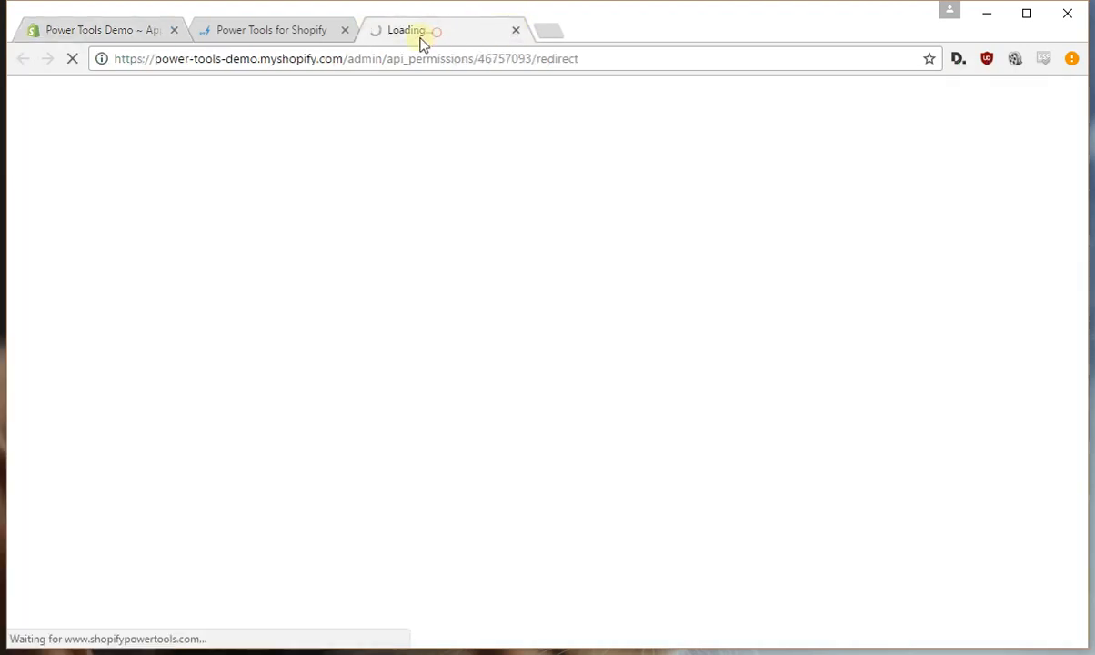
pyautogui.click(345, 30)
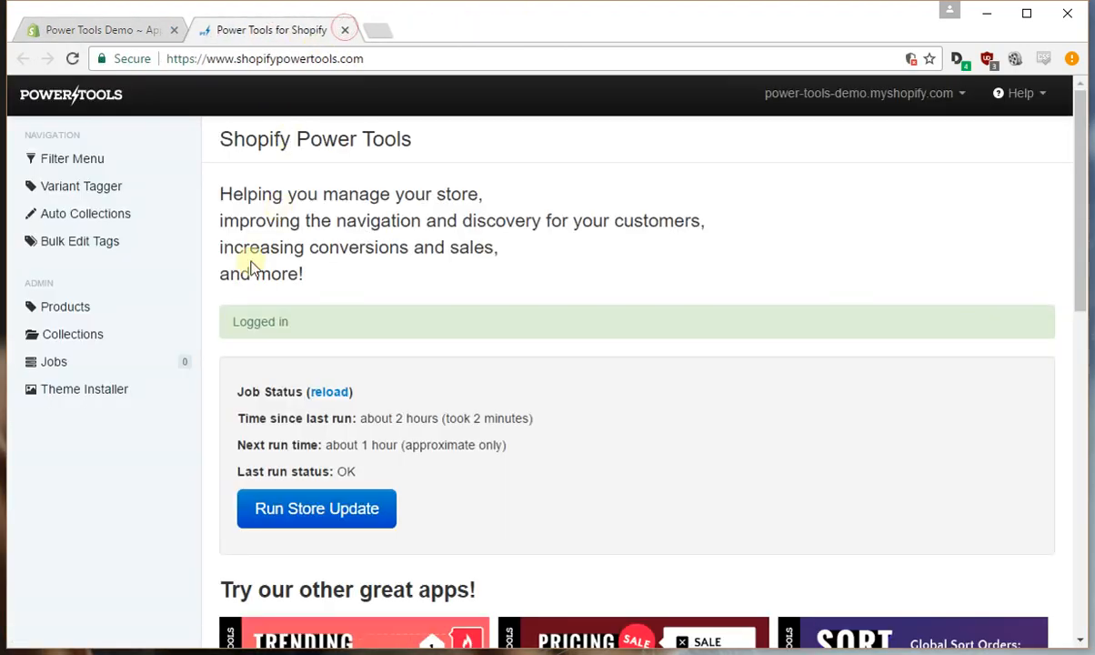
# Open the Filter Menu theme installer for the Venture theme and highlight its Backup Theme instruction.
pyautogui.click(91, 164)
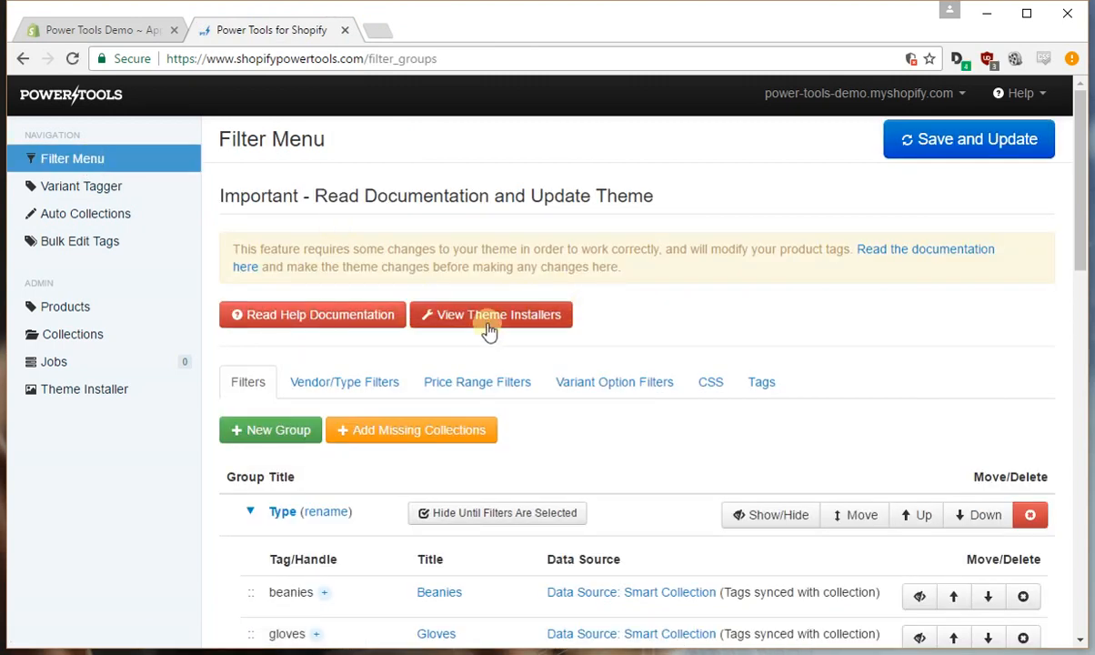
pyautogui.click(506, 320)
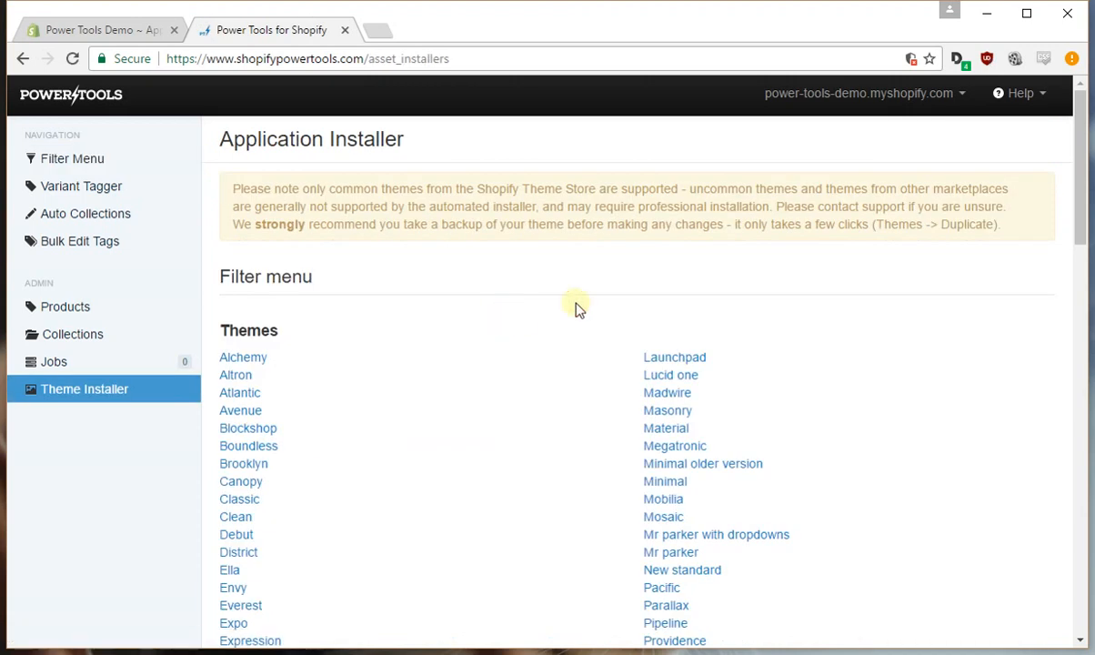
pyautogui.scroll(-3, 582, 308)
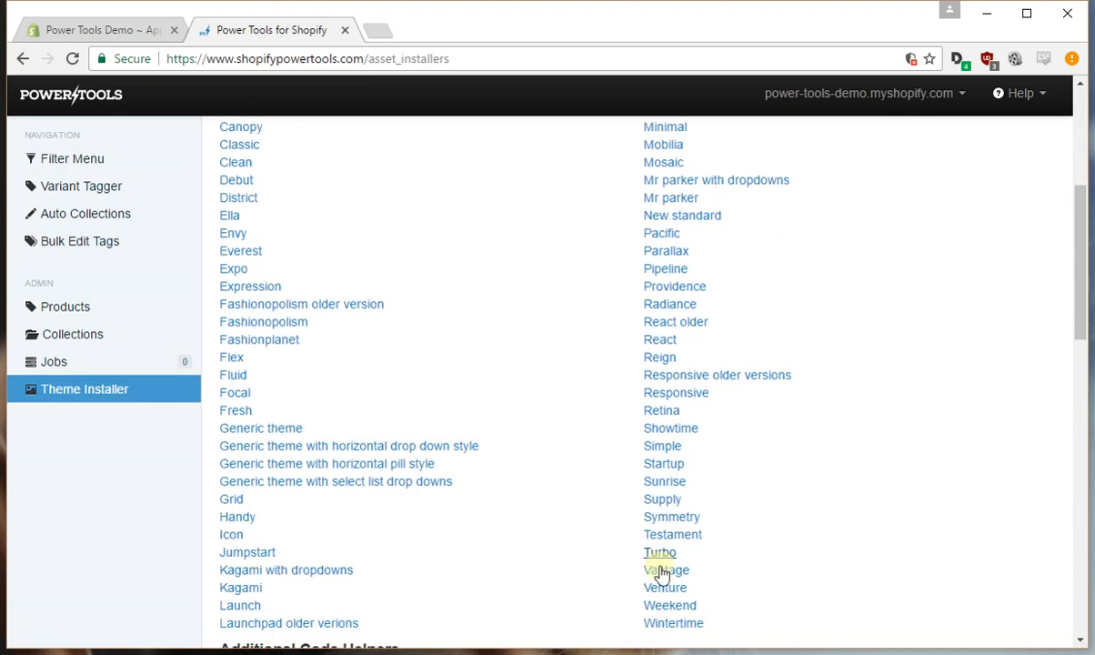
pyautogui.click(663, 590)
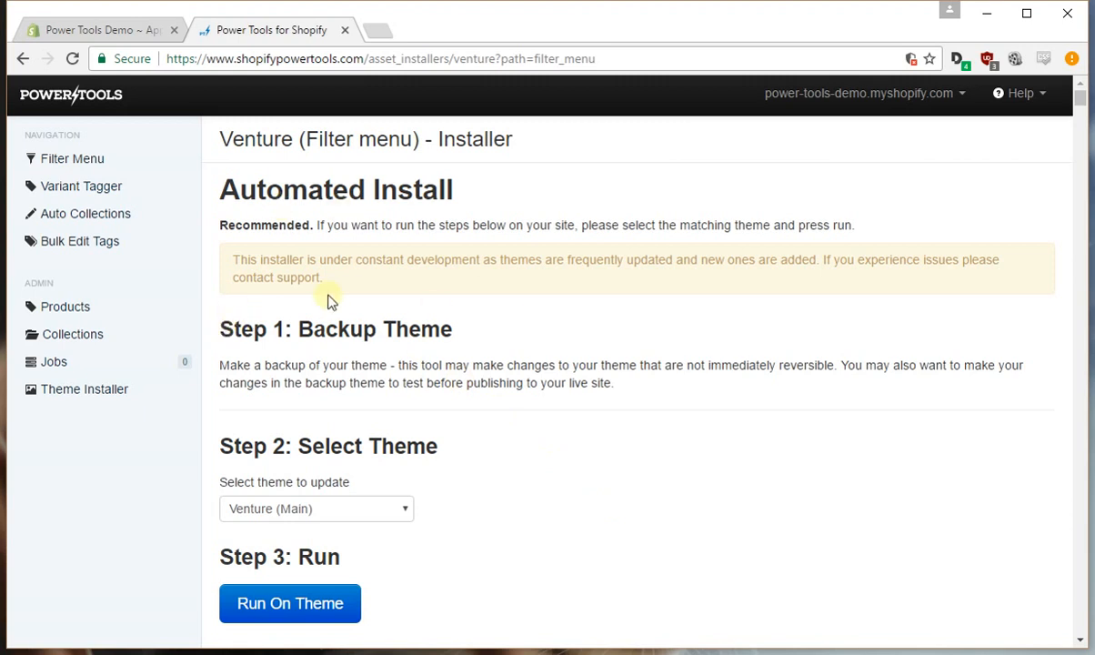
pyautogui.moveTo(222, 333); pyautogui.dragTo(460, 343)
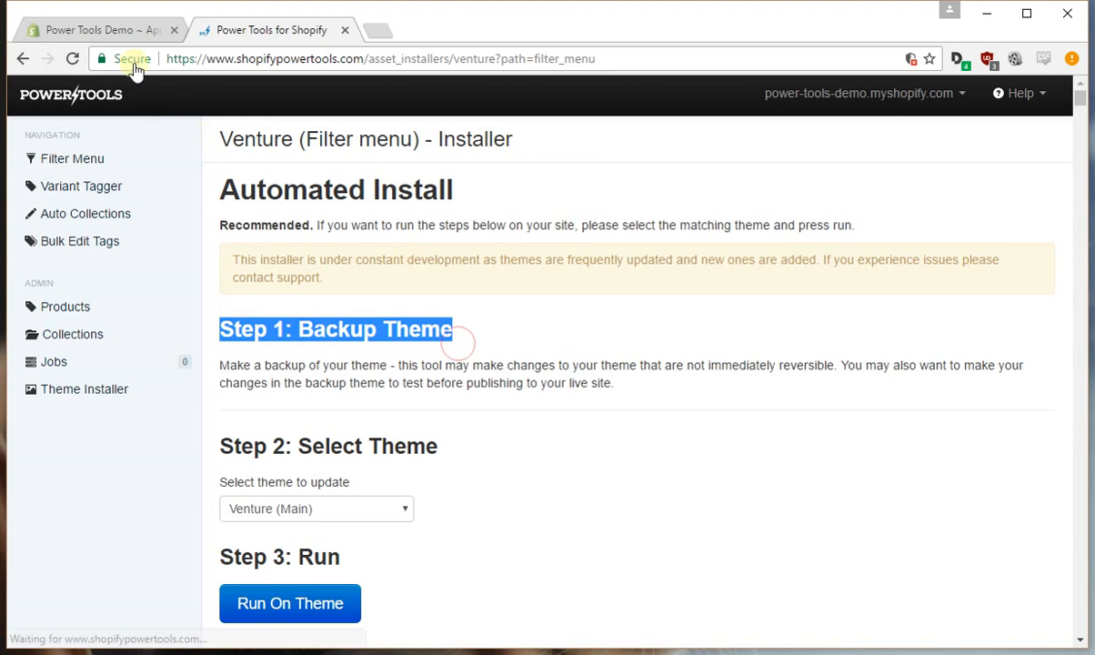
# Switch to the Shopify admin and duplicate the Venture theme of the online store as a backup.
pyautogui.click(130, 29)
pyautogui.click(90, 424)
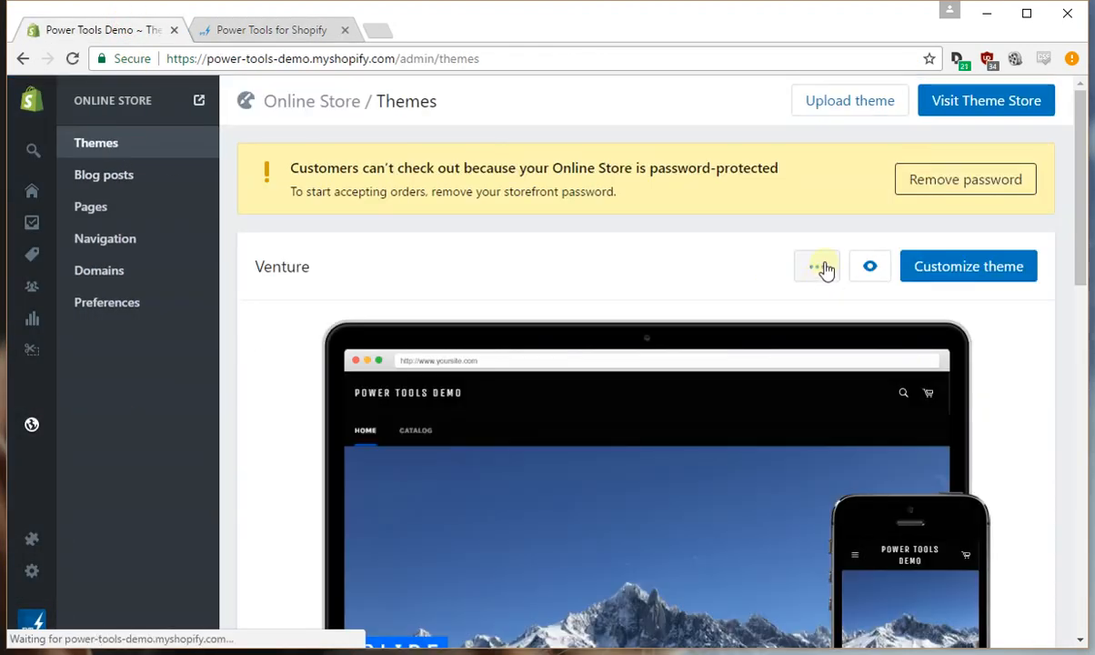
pyautogui.click(822, 267)
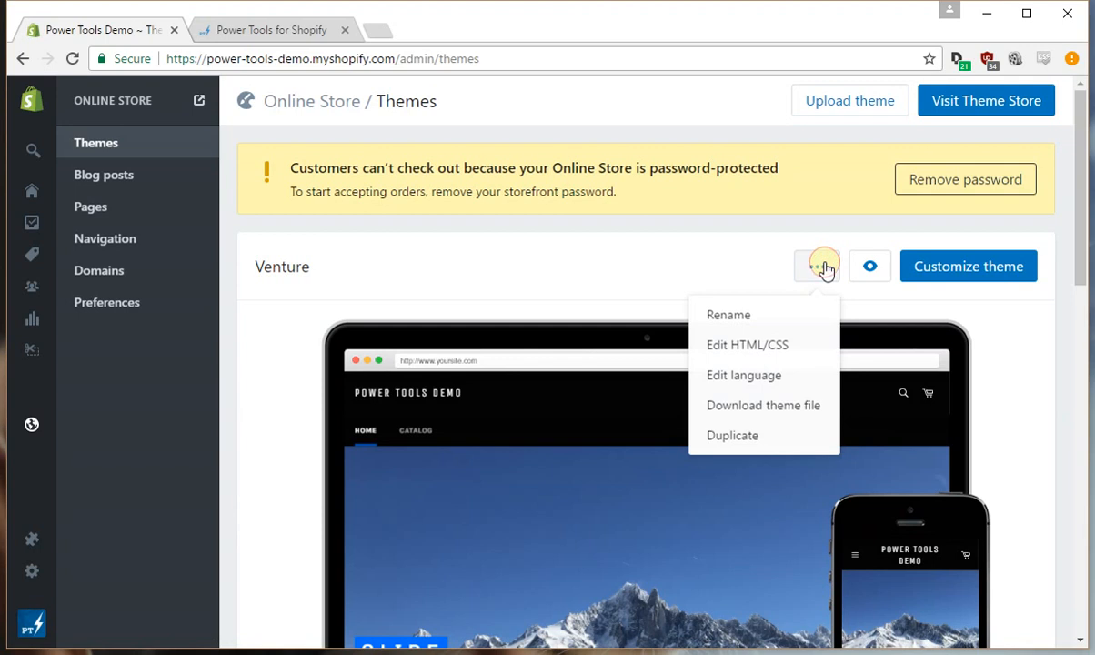
pyautogui.click(733, 437)
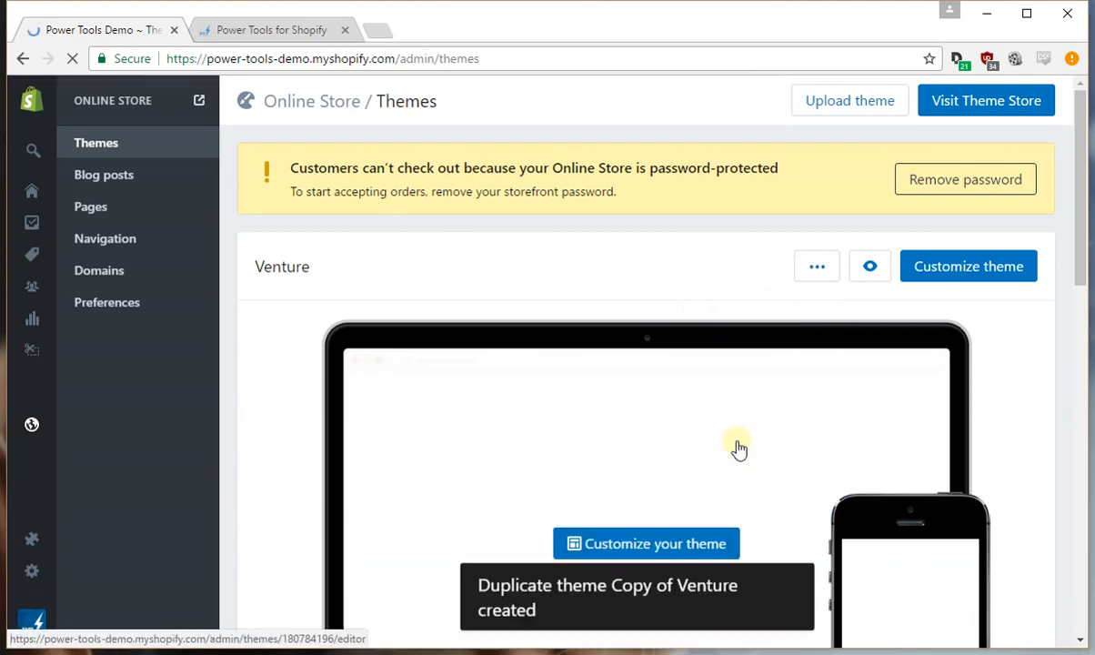
# Rename the duplicated theme as "Venture Before Filter Menu".
pyautogui.scroll(-5, 732, 444)
pyautogui.scroll(4, 730, 442)
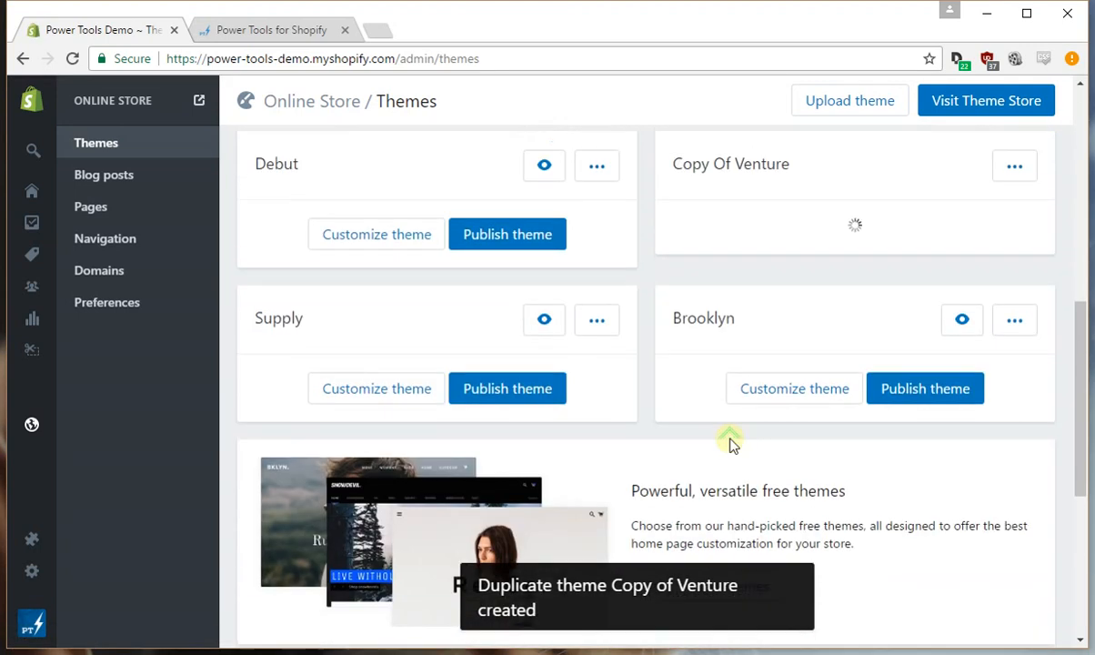
pyautogui.click(1012, 344)
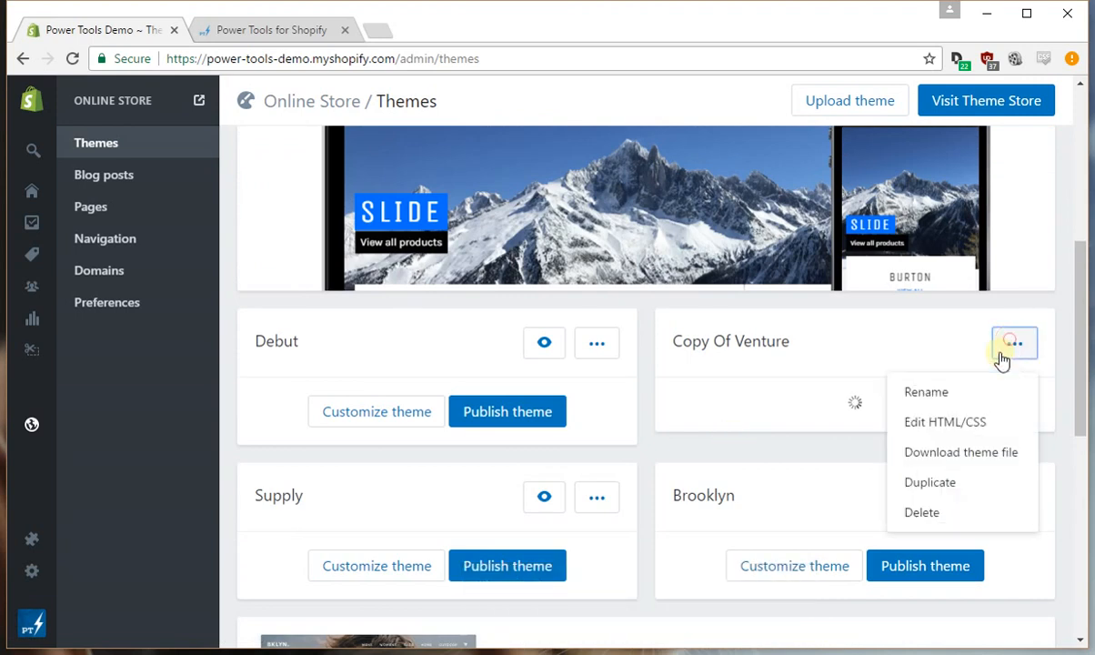
pyautogui.click(956, 392)
pyautogui.click(394, 239)
pyautogui.doubleClick(394, 239)
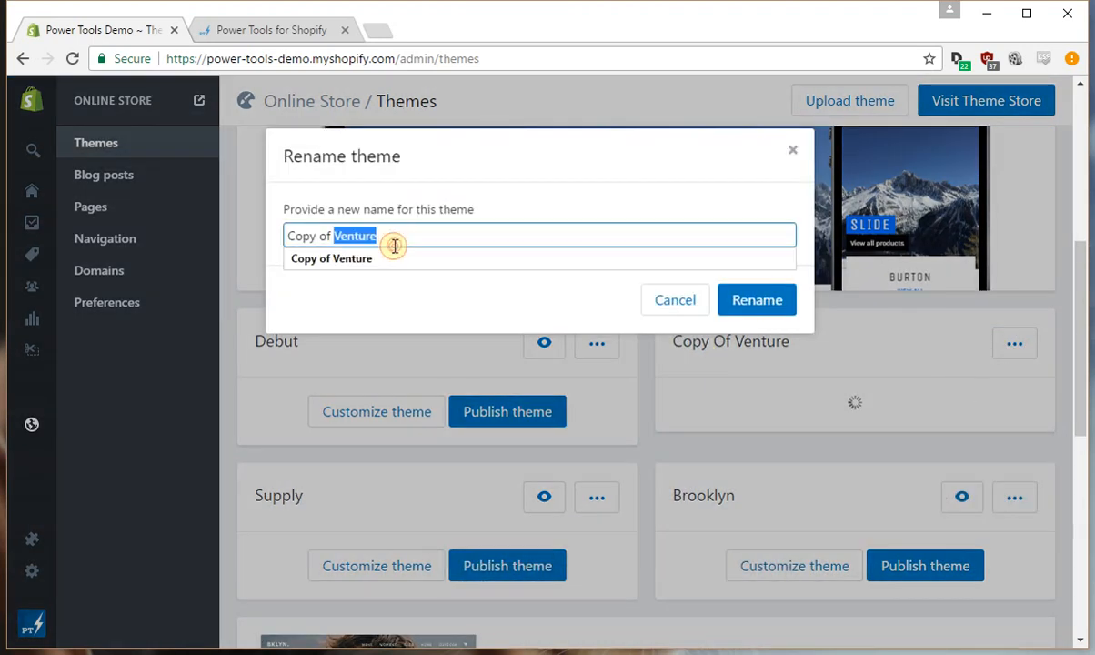
pyautogui.tripleClick(418, 237)
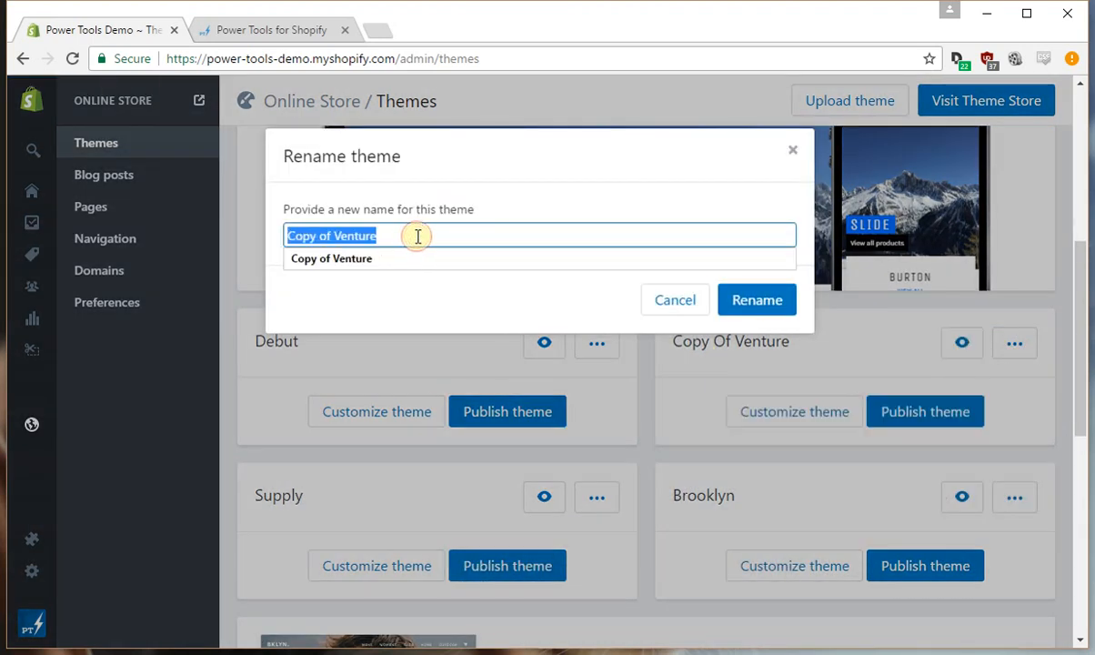
pyautogui.write('Venture Before Filter Menu')
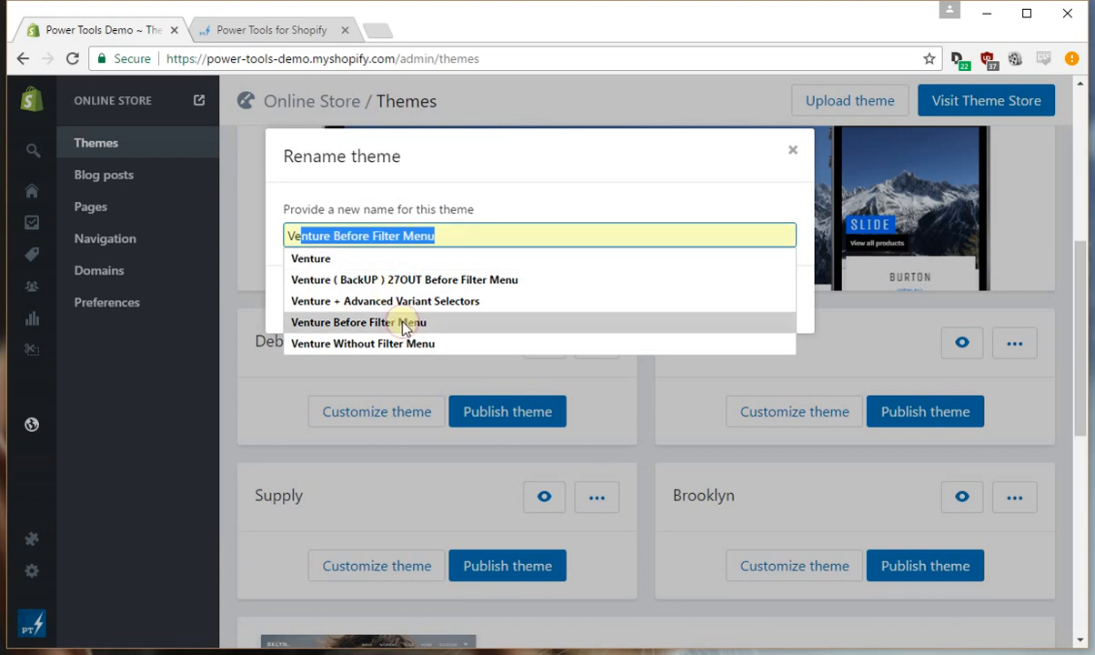
pyautogui.click(402, 322)
pyautogui.click(759, 301)
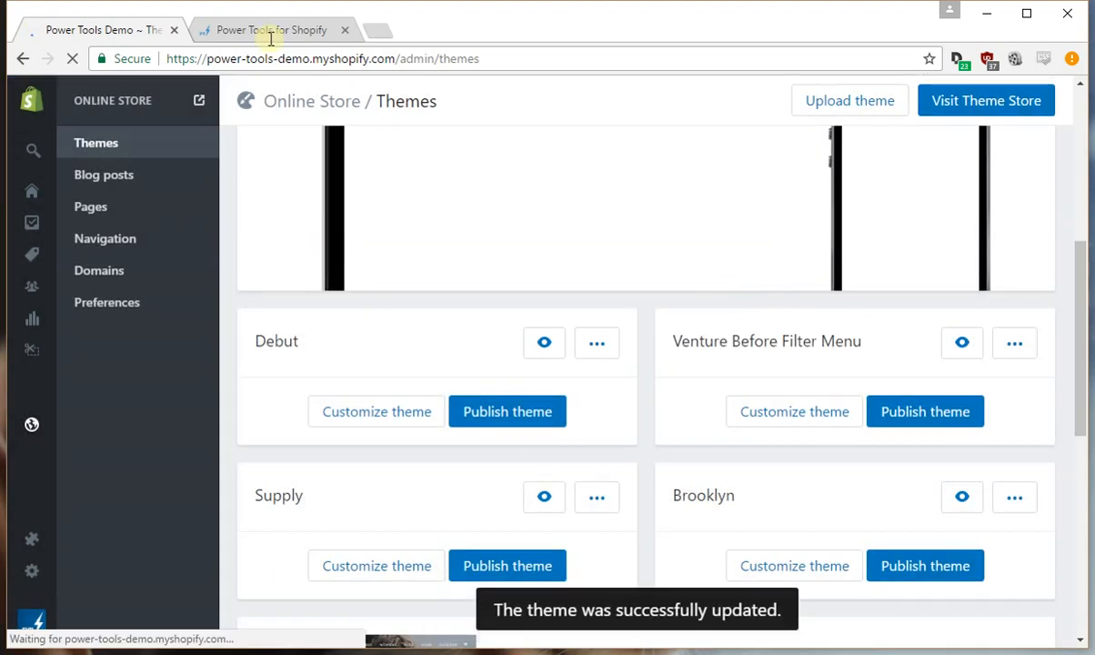
# Return to the Power Tools installer page and choose Venture (Main) as the theme to update.
pyautogui.click(268, 33)
pyautogui.click(543, 446)
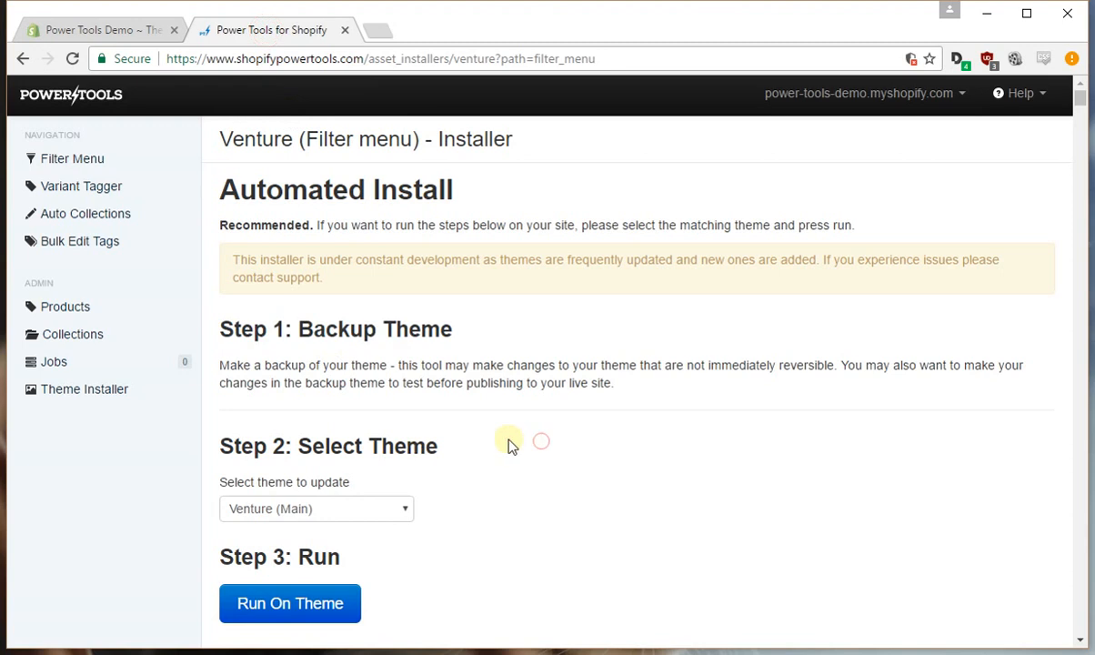
pyautogui.click(369, 510)
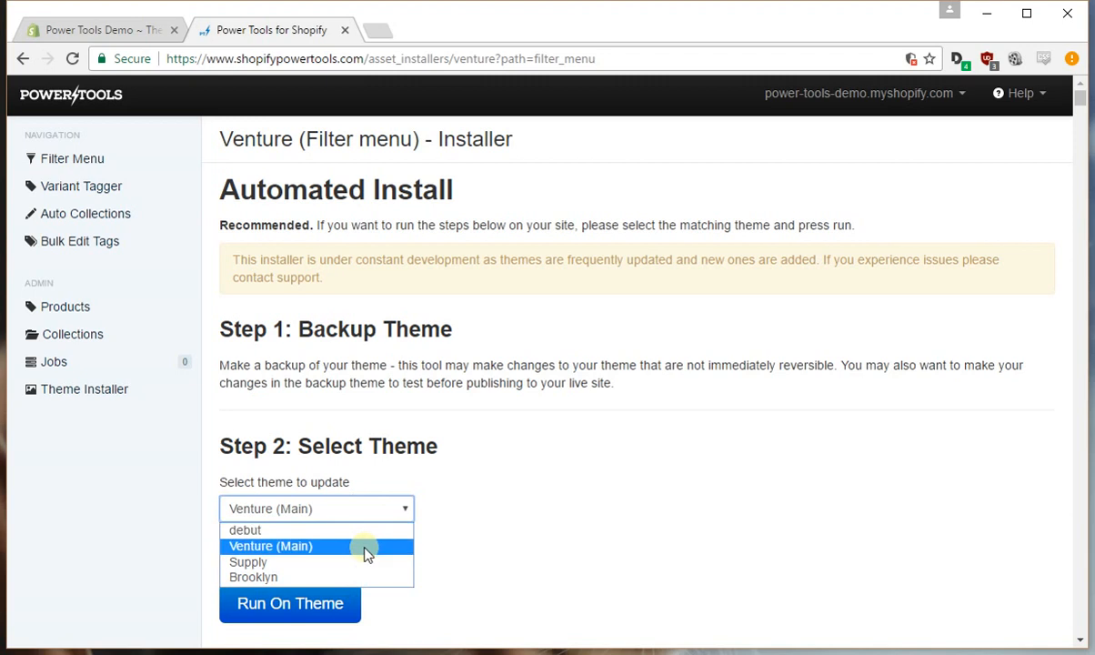
pyautogui.click(366, 548)
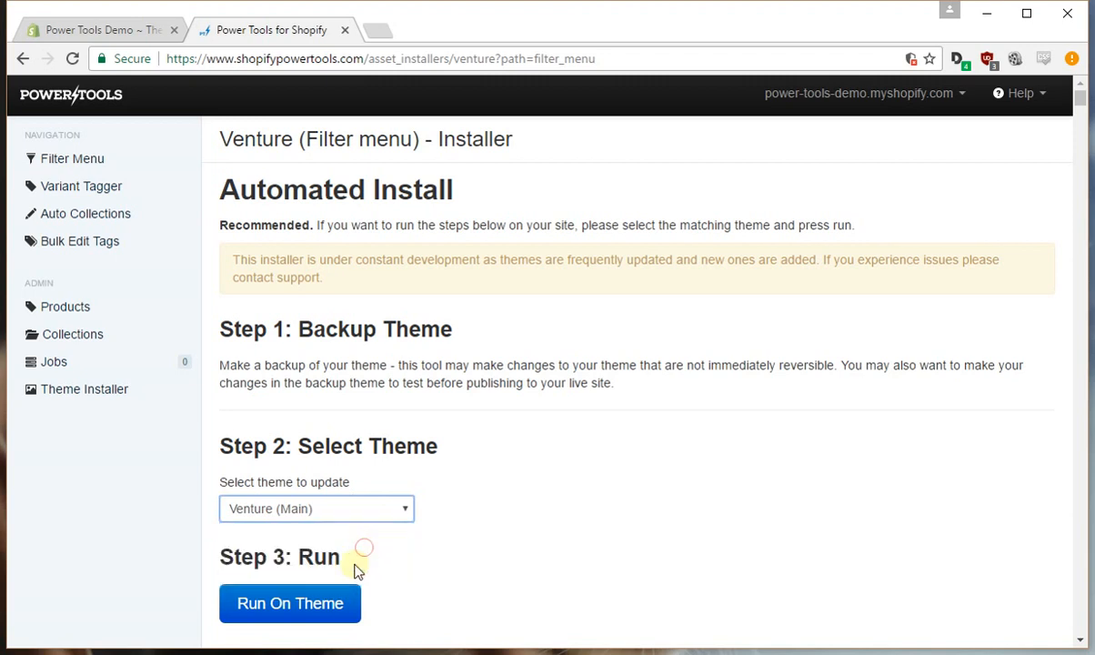
# Examine the notice about customized themes and the Manual Install instructions on the Venture installer page.
pyautogui.scroll(-2, 560, 486)
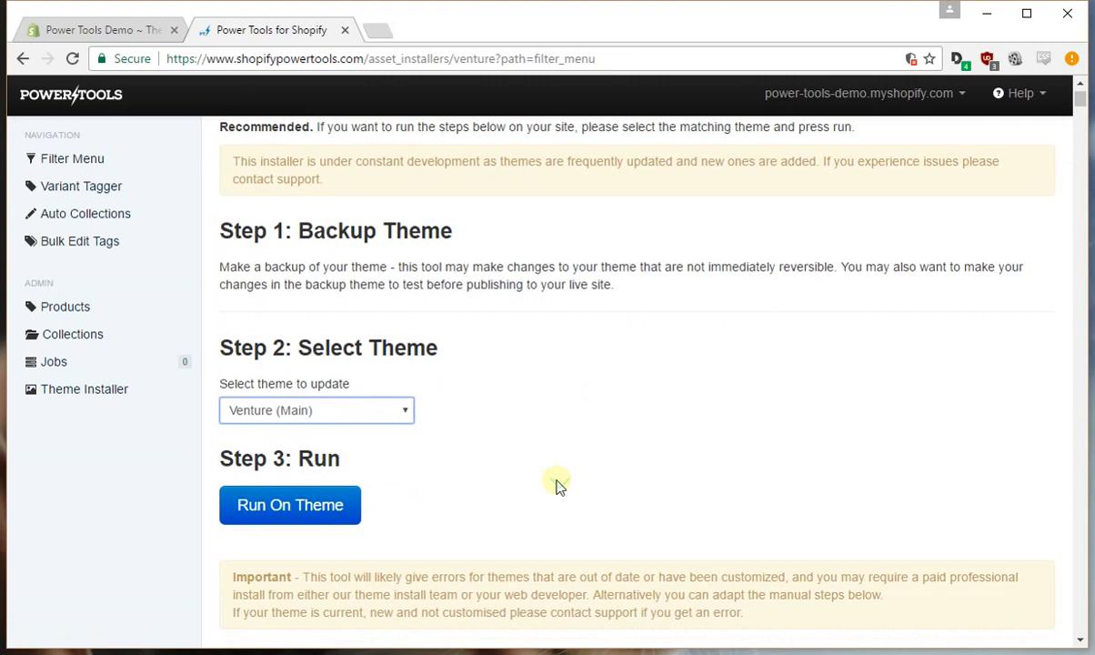
pyautogui.click(286, 428)
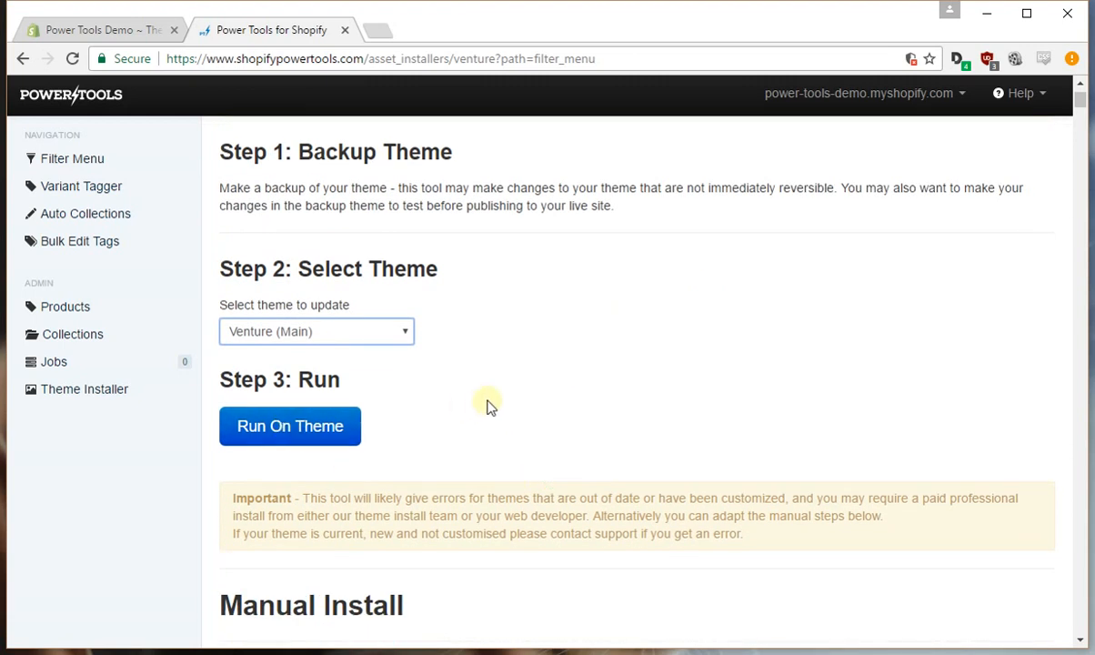
pyautogui.scroll(-2, 481, 410)
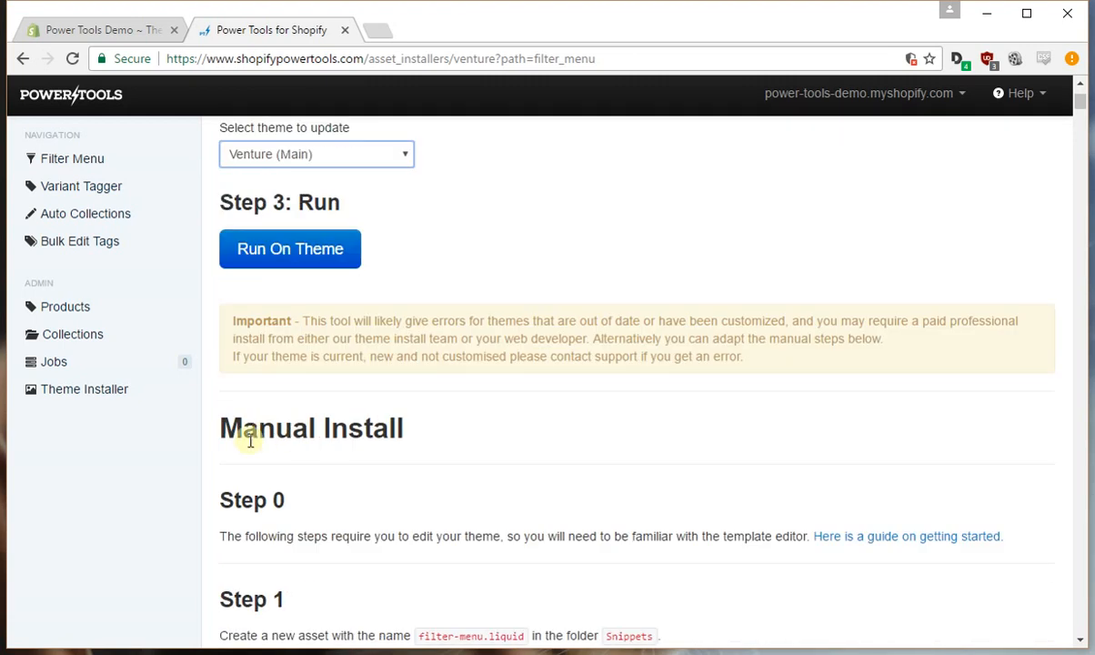
pyautogui.moveTo(222, 428); pyautogui.dragTo(413, 427)
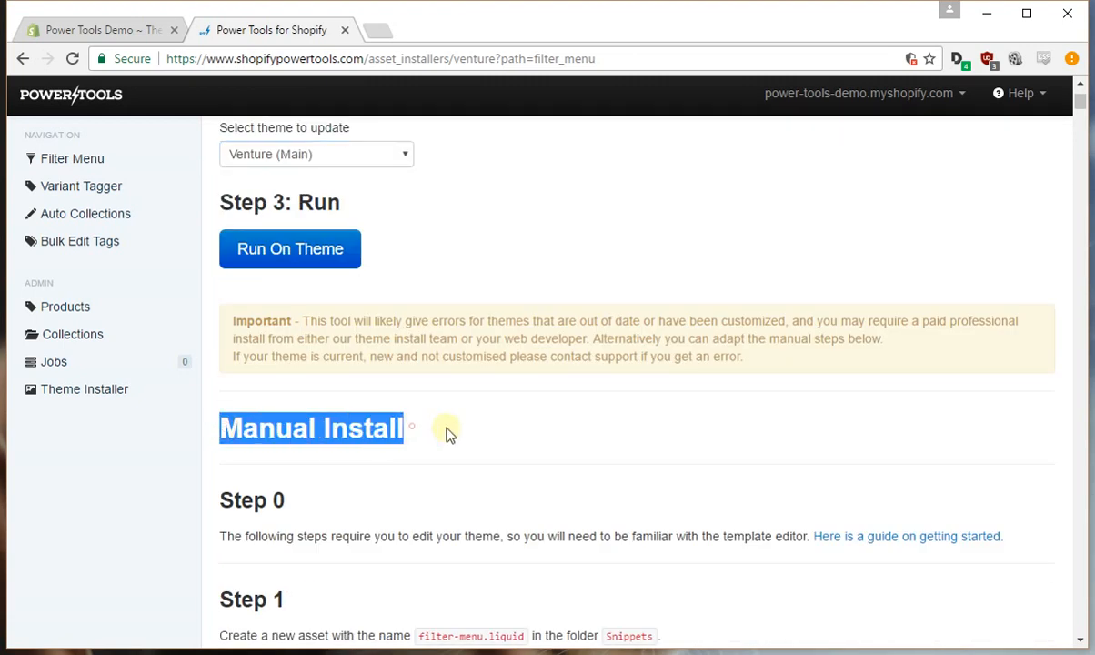
pyautogui.click(446, 434)
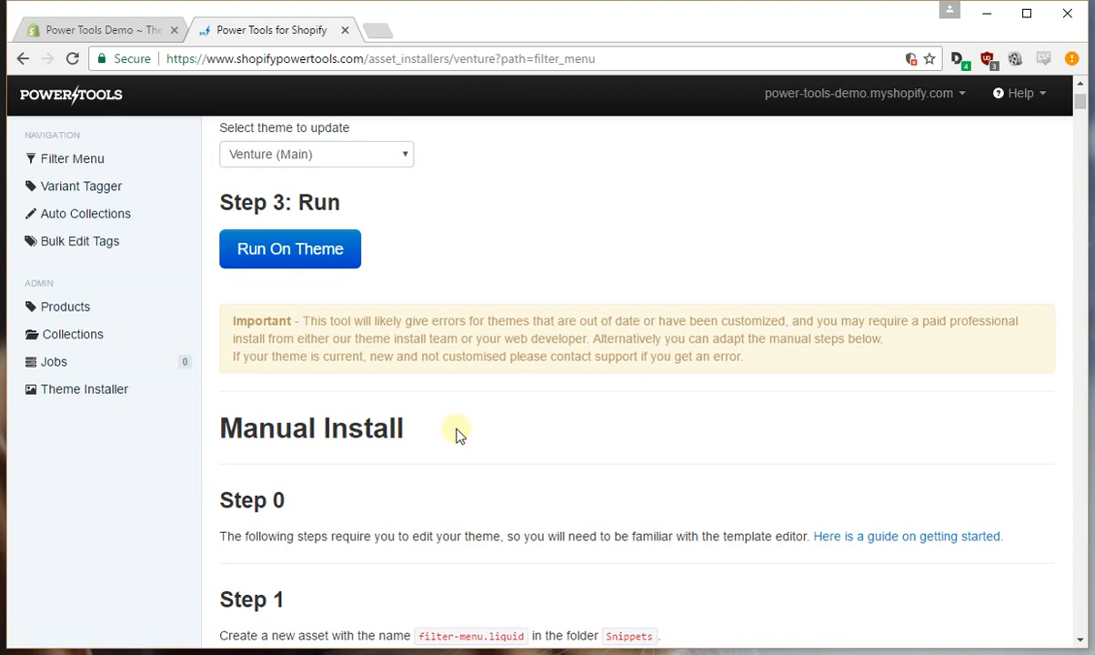
pyautogui.scroll(4, 485, 426)
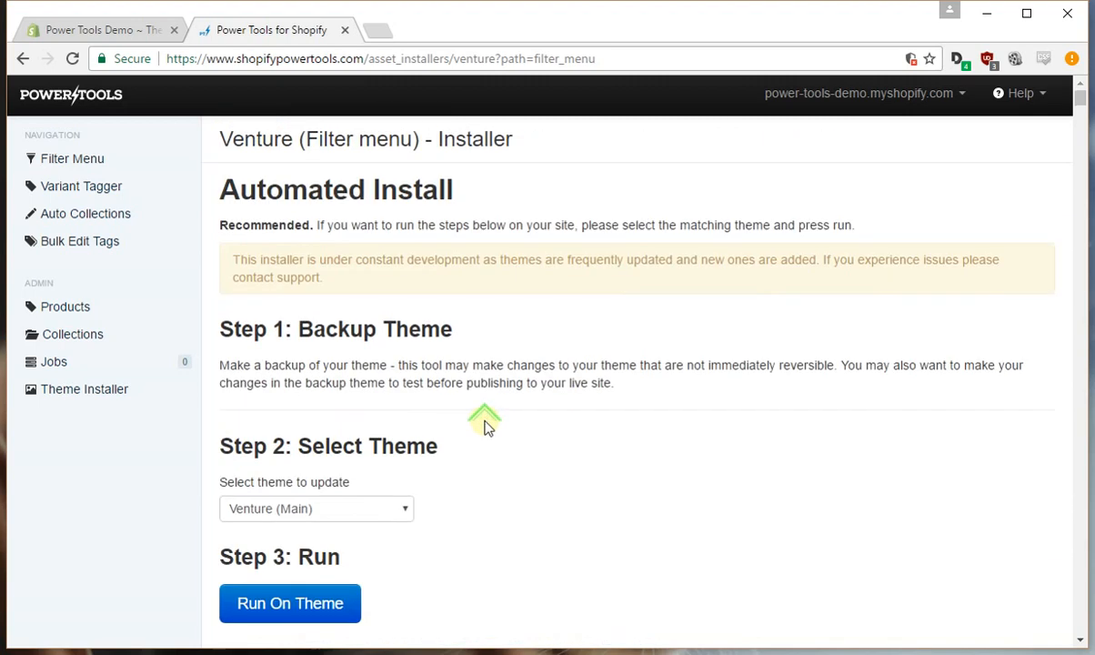
pyautogui.scroll(-5, 485, 426)
pyautogui.scroll(-3, 485, 426)
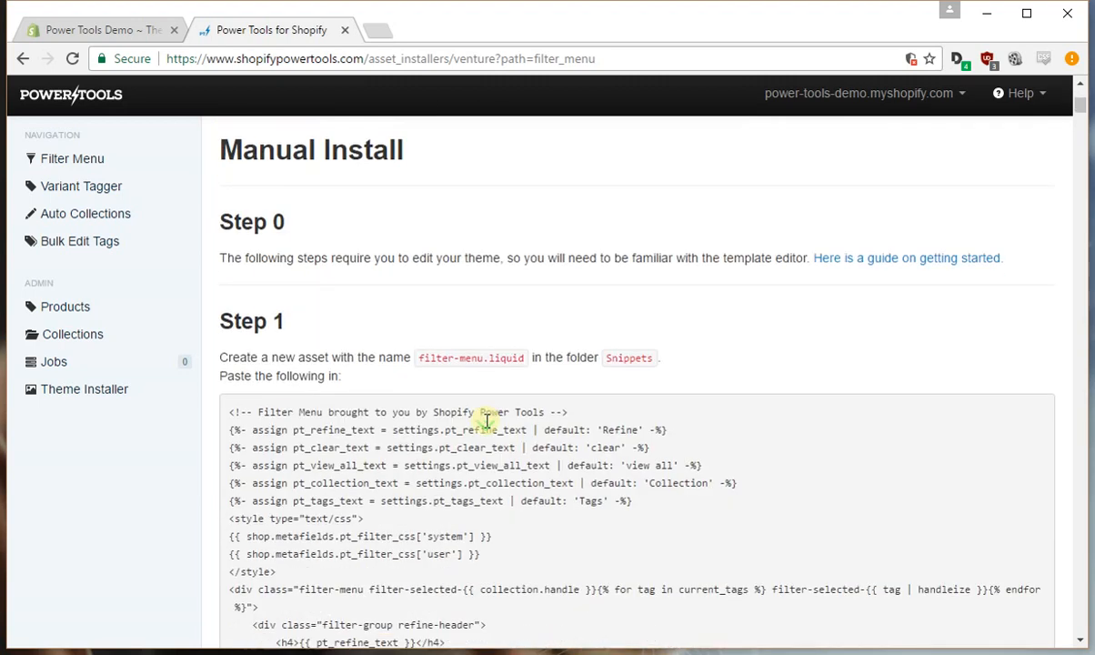
pyautogui.scroll(-3, 300, 282)
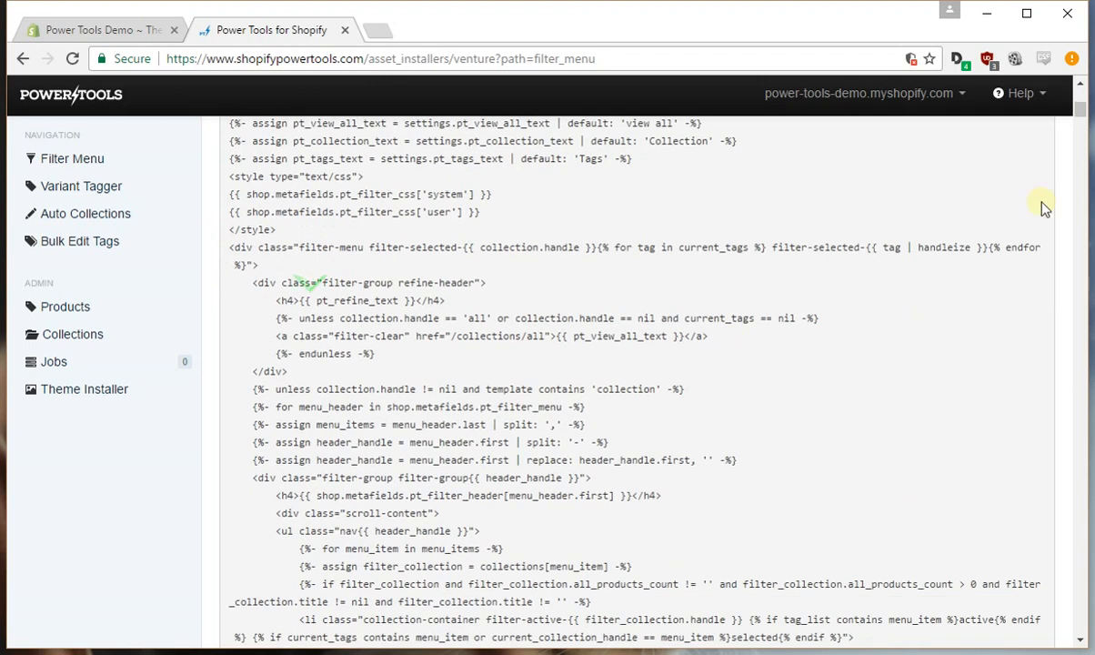
pyautogui.moveTo(1083, 118); pyautogui.dragTo(1056, 93)
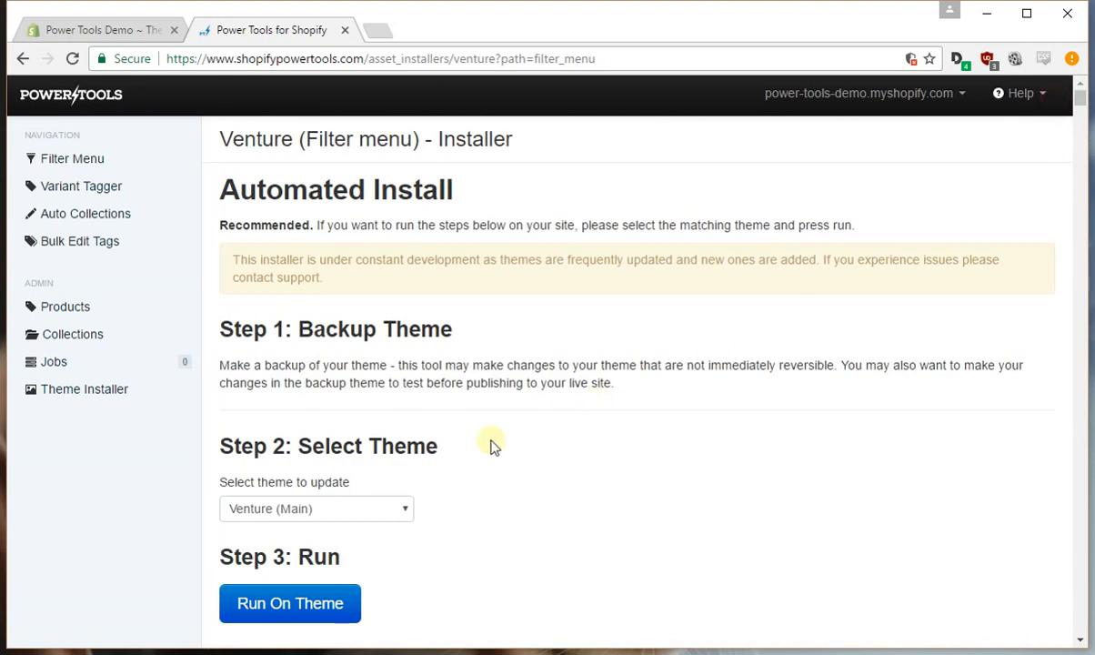
# Run the automated Filter Menu install on the Venture (Main) theme.
pyautogui.scroll(-1, 481, 530)
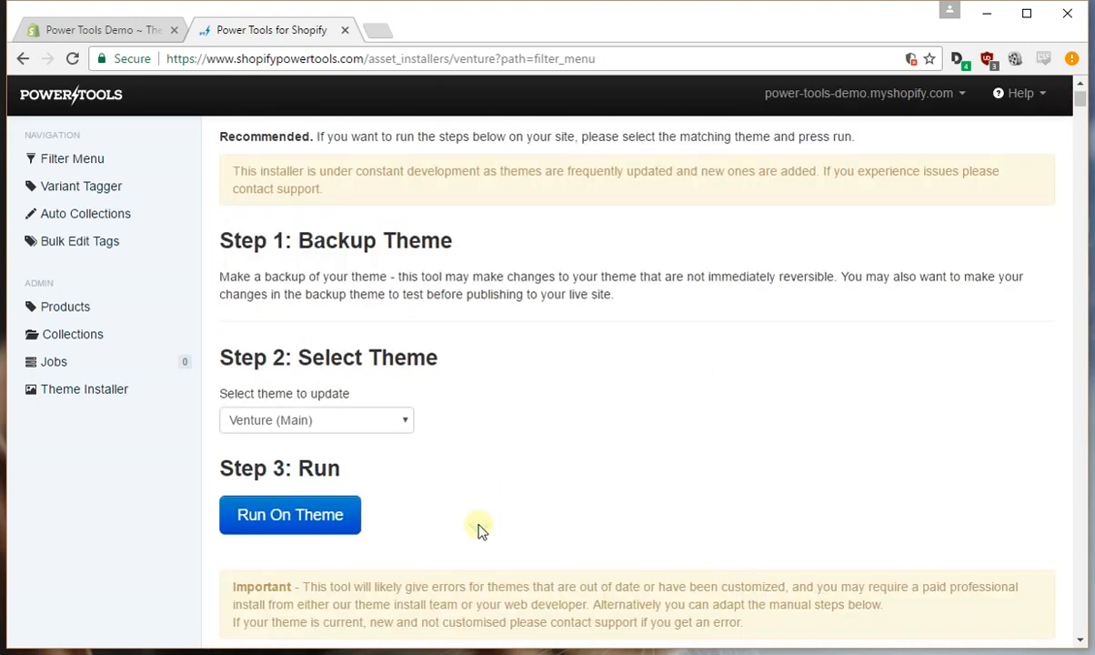
pyautogui.click(291, 515)
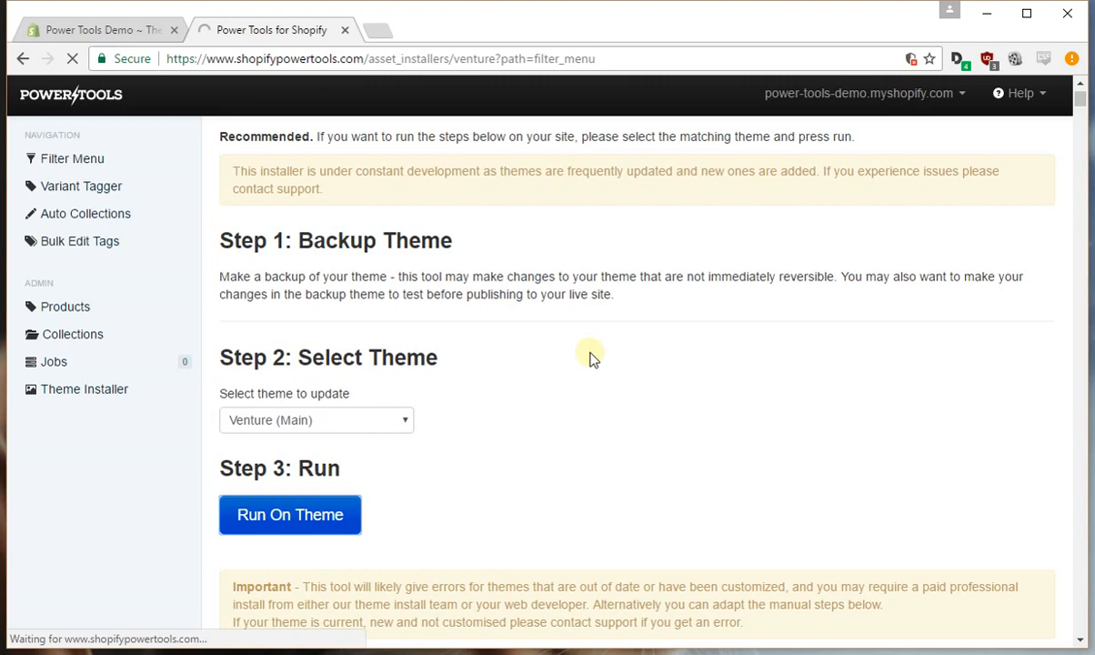
# Switch to the Shopify admin's theme list and preview the storefront with the published Venture theme.
pyautogui.click(134, 33)
pyautogui.scroll(5, 771, 264)
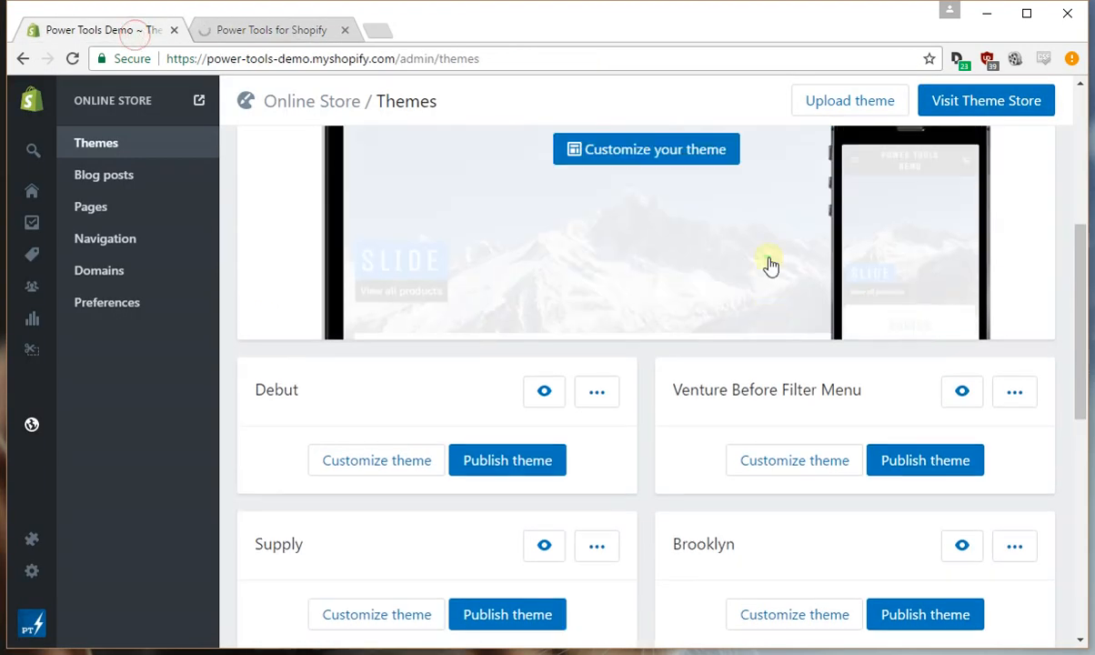
pyautogui.click(871, 267)
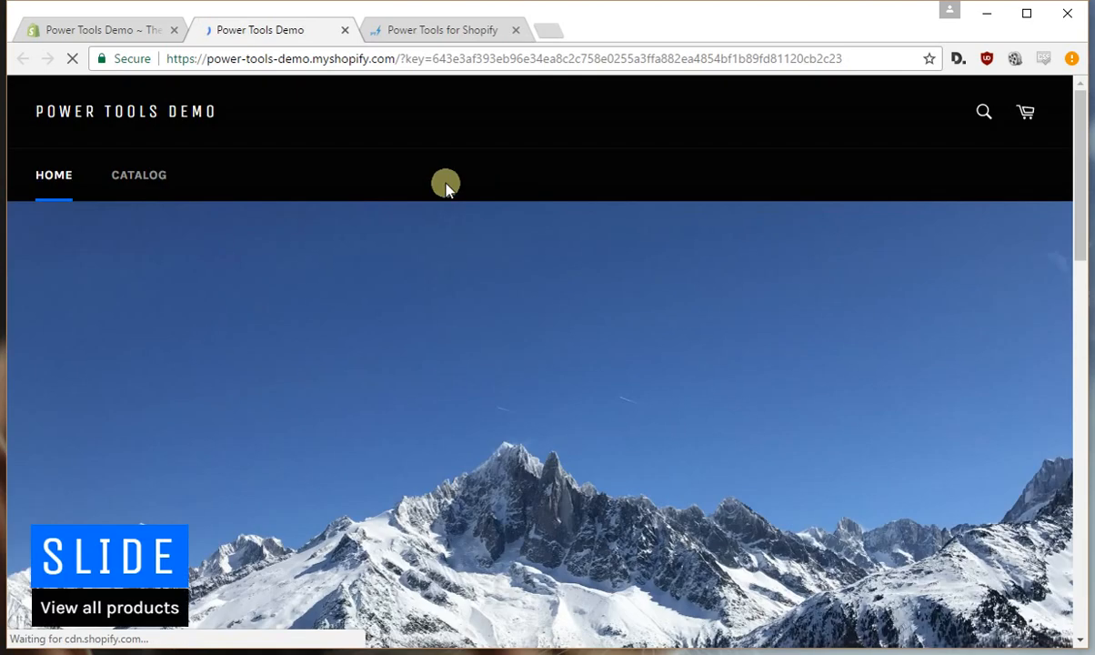
# Return to the Power Tools installer page and read the Step 9 note about the mobile filter button settings.
pyautogui.click(443, 37)
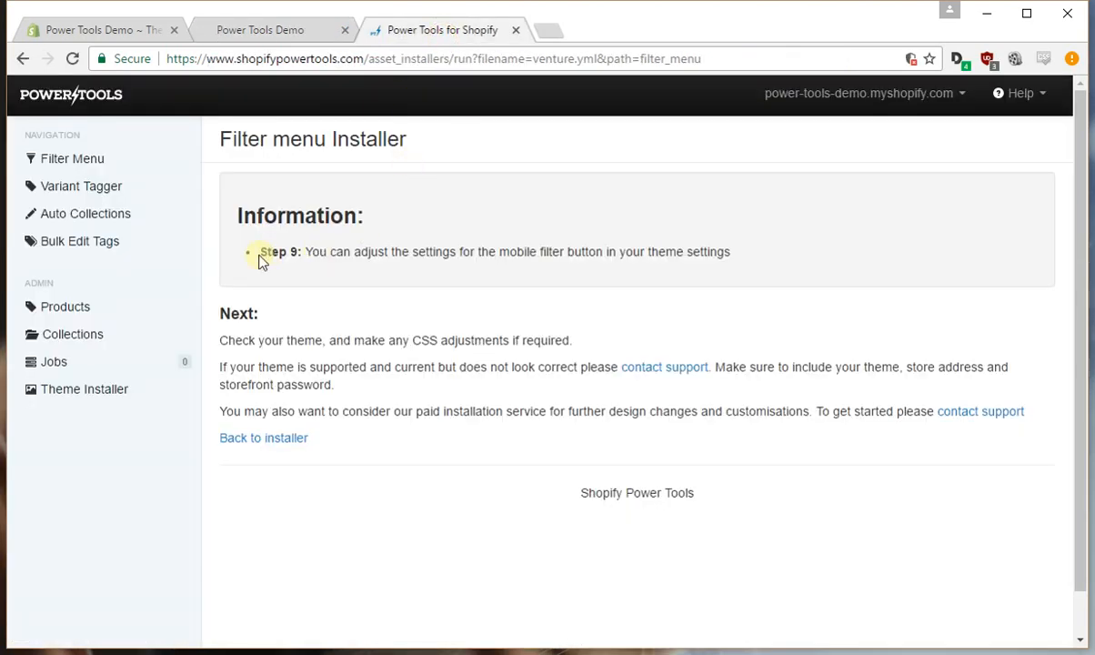
pyautogui.moveTo(261, 249); pyautogui.dragTo(747, 261)
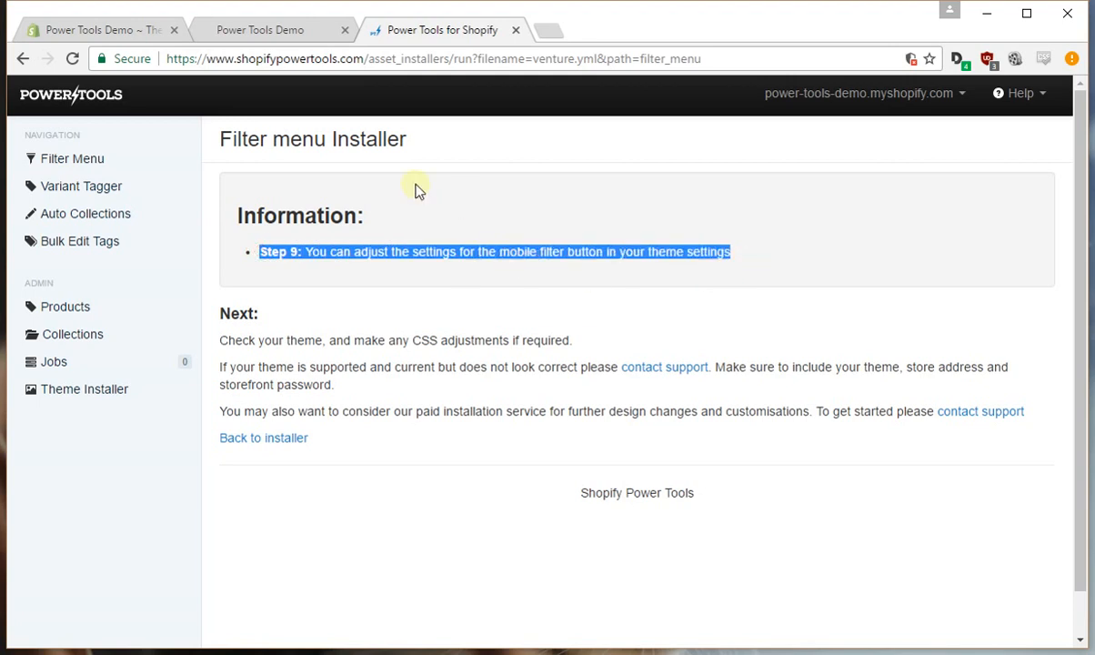
# Open the storefront's Catalog page and test the filter menu by applying and clearing the Beanies type filter.
pyautogui.click(263, 33)
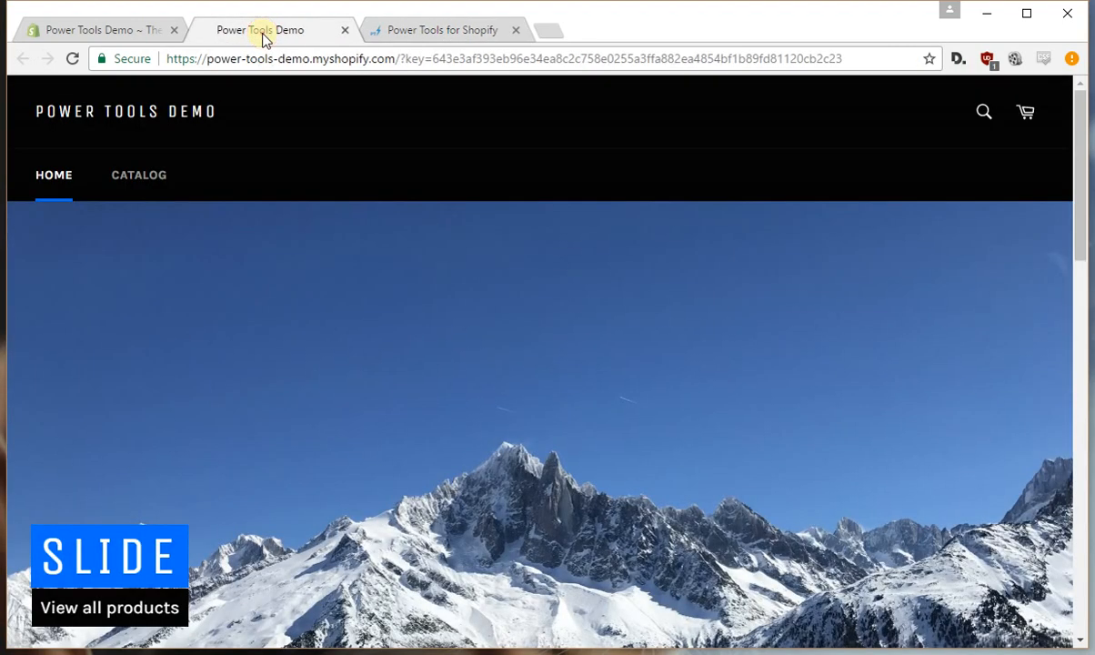
pyautogui.click(152, 178)
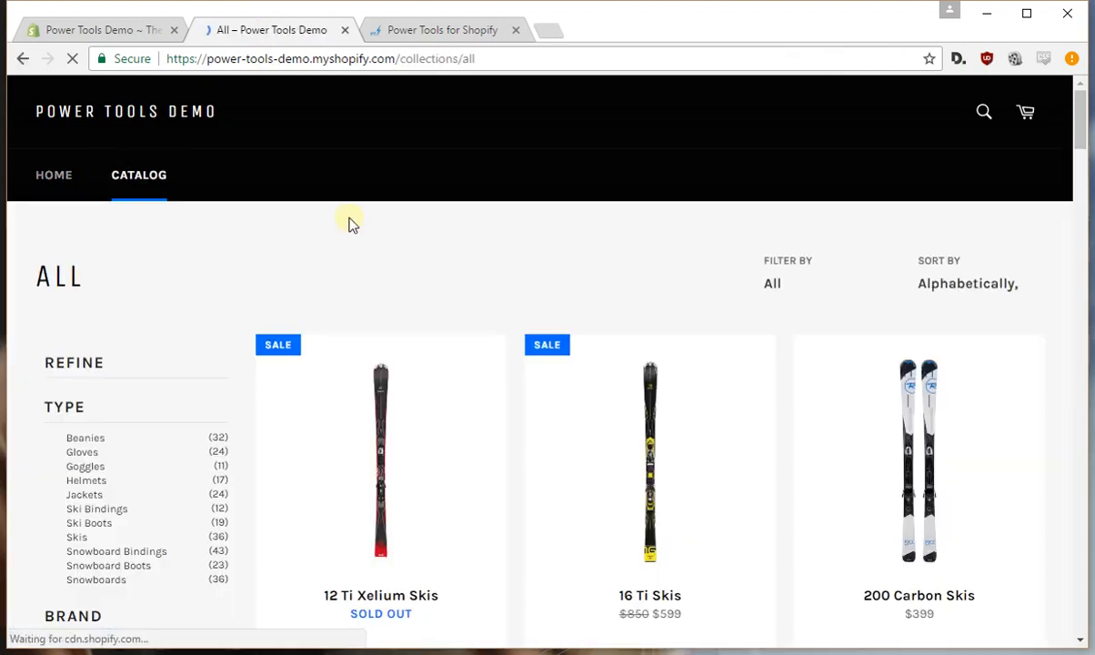
pyautogui.scroll(-7, 227, 313)
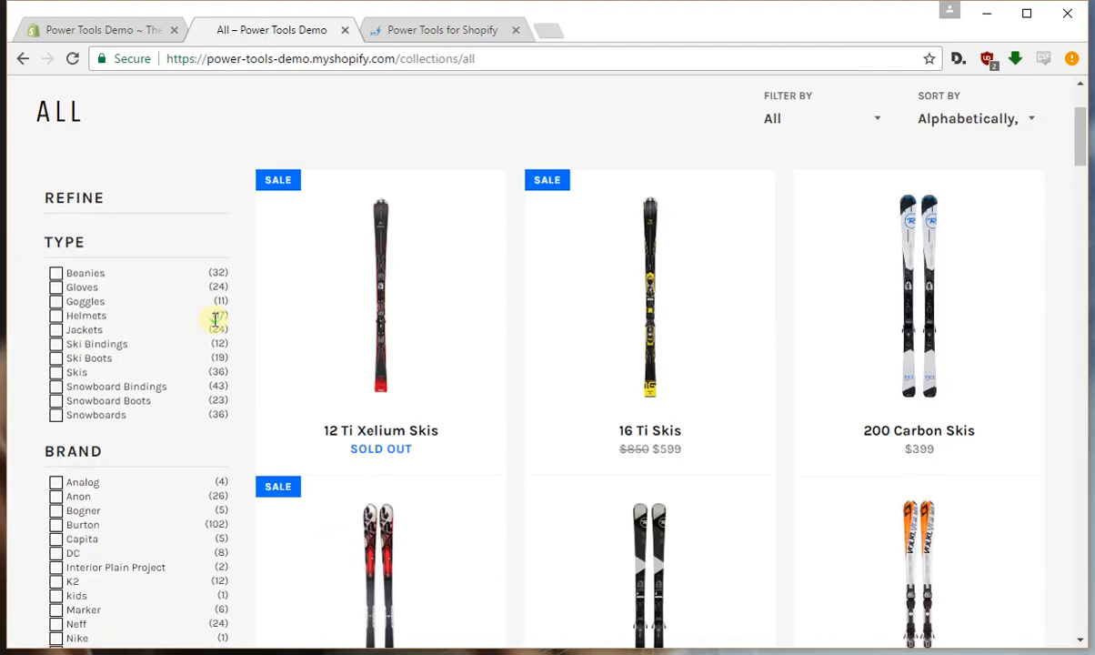
pyautogui.scroll(3, 211, 324)
pyautogui.scroll(5, 212, 325)
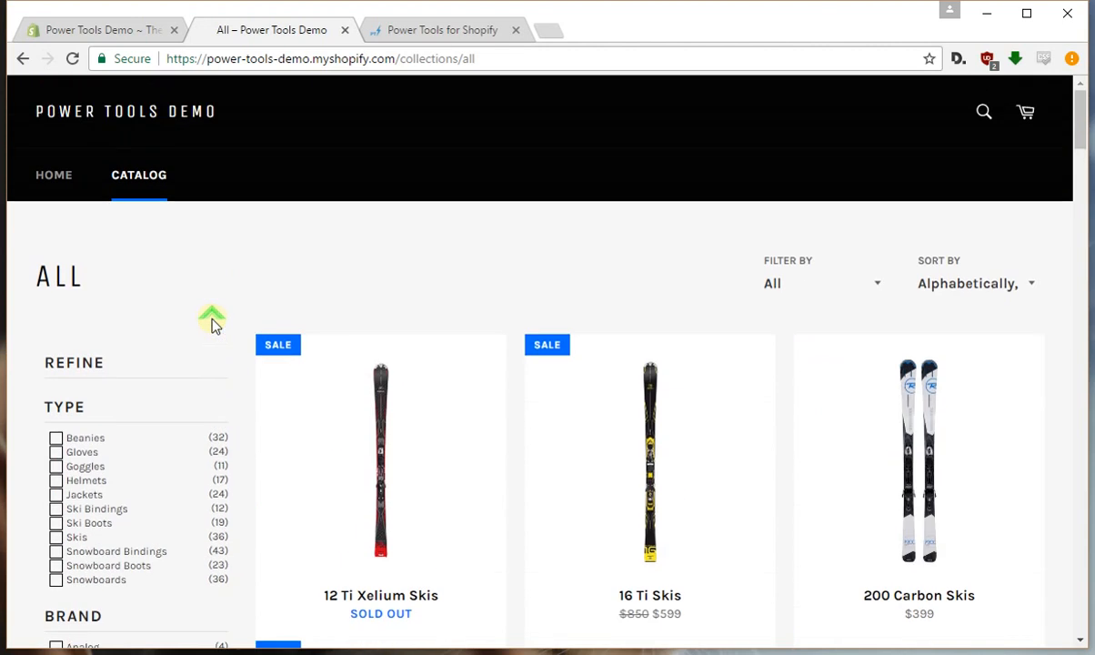
pyautogui.click(95, 440)
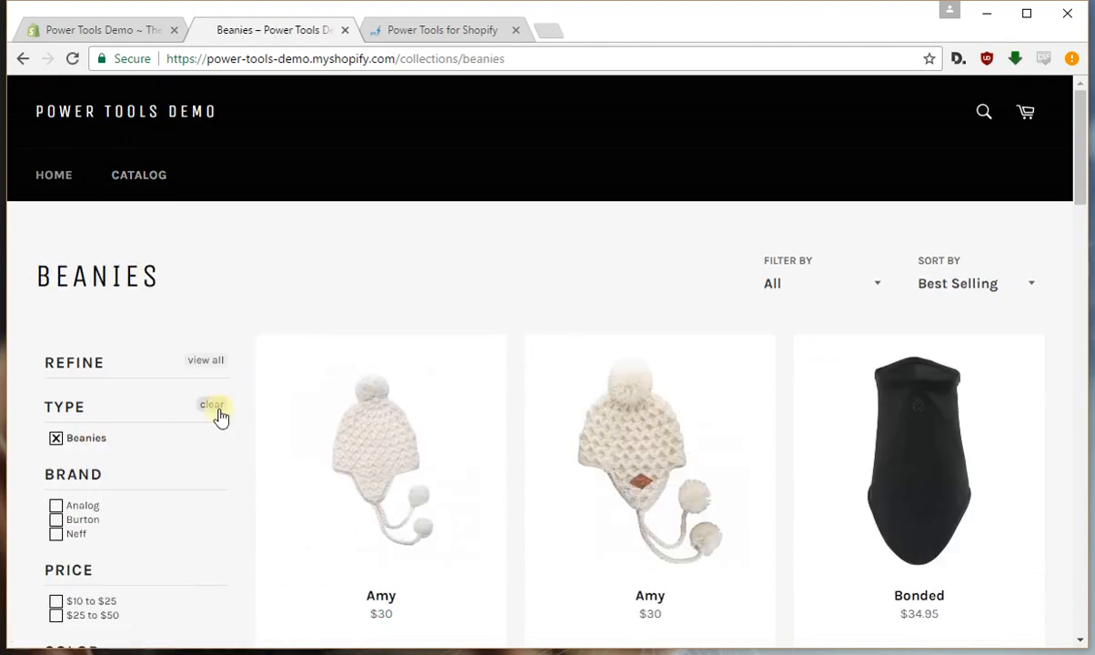
pyautogui.click(212, 405)
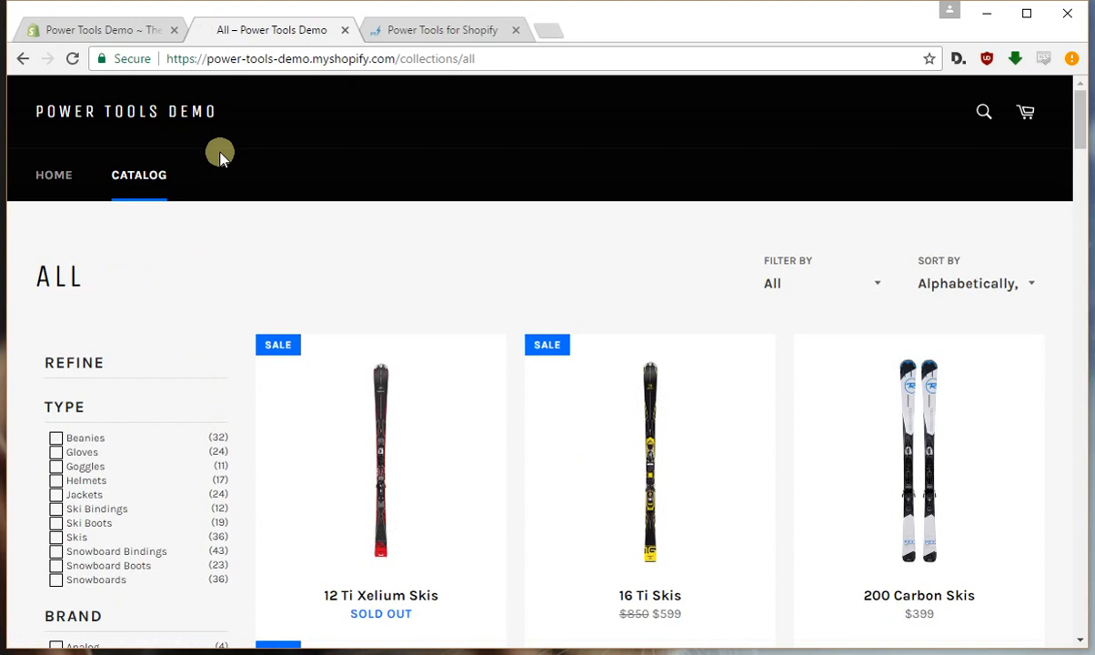
# Switch to the Shopify admin, open the Venture theme for customization, and show the catalog page in its mobile preview.
pyautogui.click(118, 31)
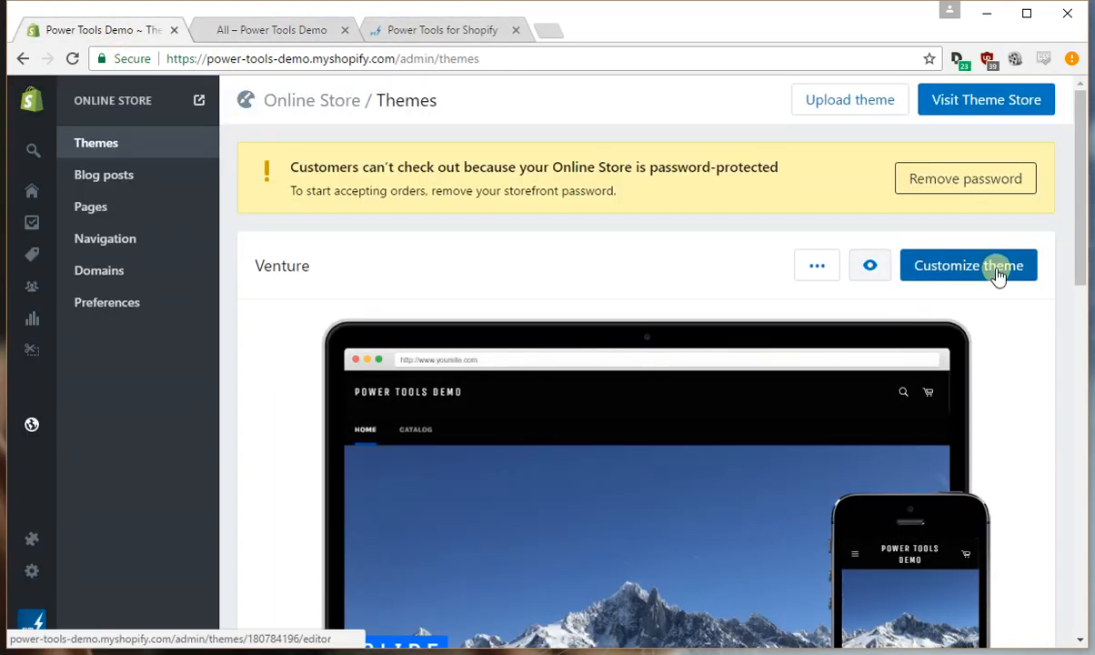
pyautogui.click(998, 275)
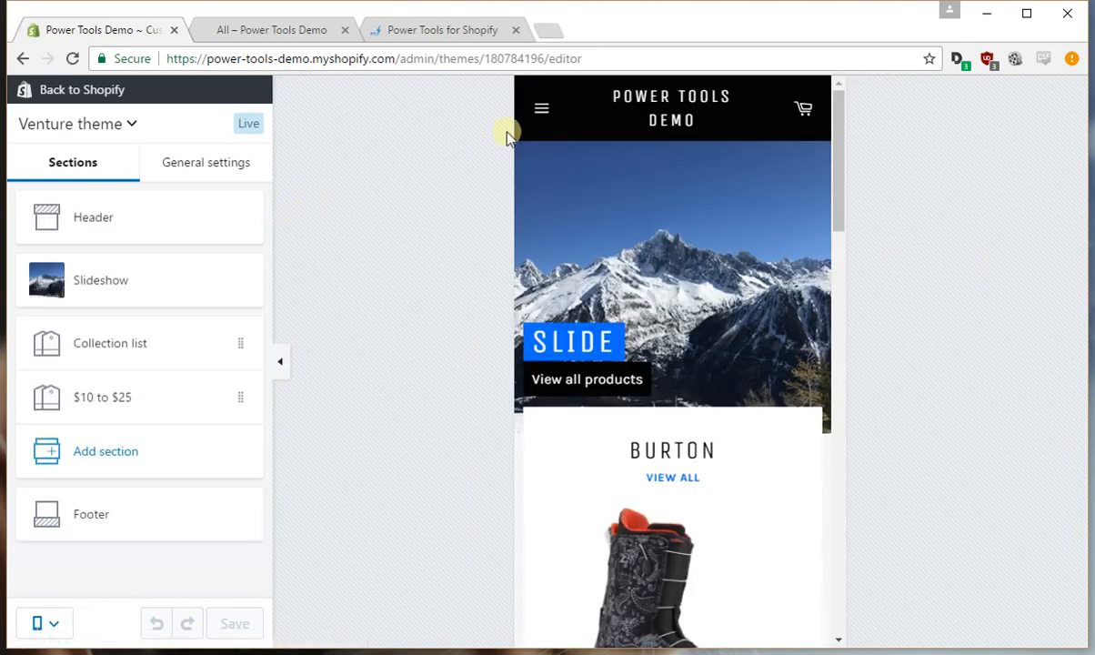
pyautogui.click(541, 109)
pyautogui.click(582, 223)
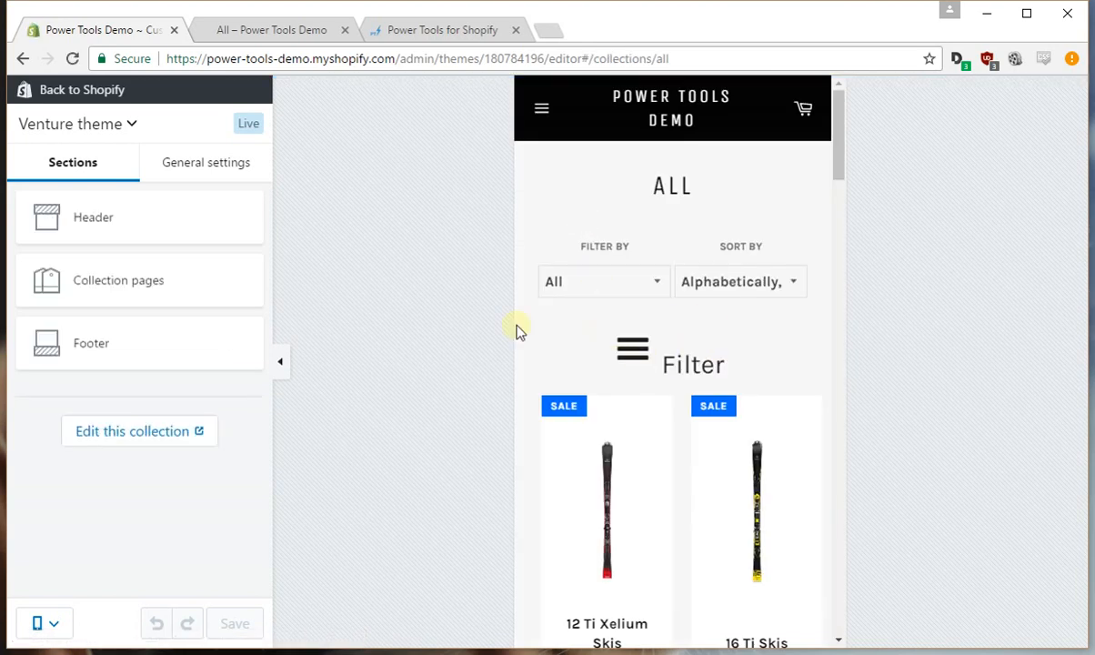
# Open the Filter Menu - Mobile Accordion options in the theme's general settings.
pyautogui.click(206, 166)
pyautogui.scroll(-2, 168, 409)
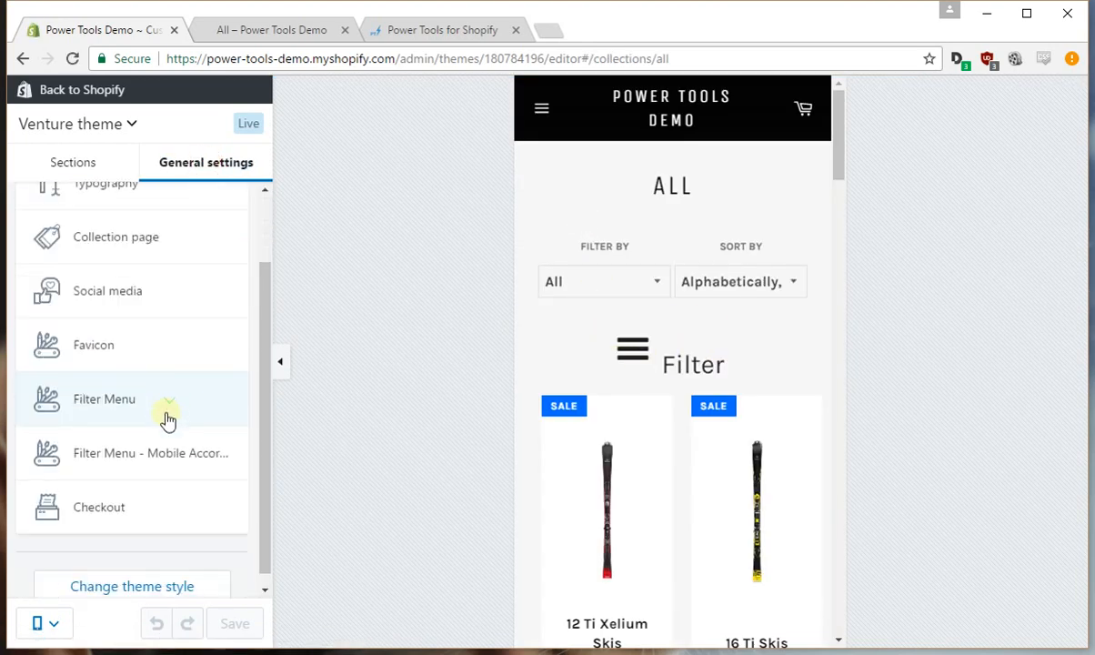
pyautogui.click(93, 162)
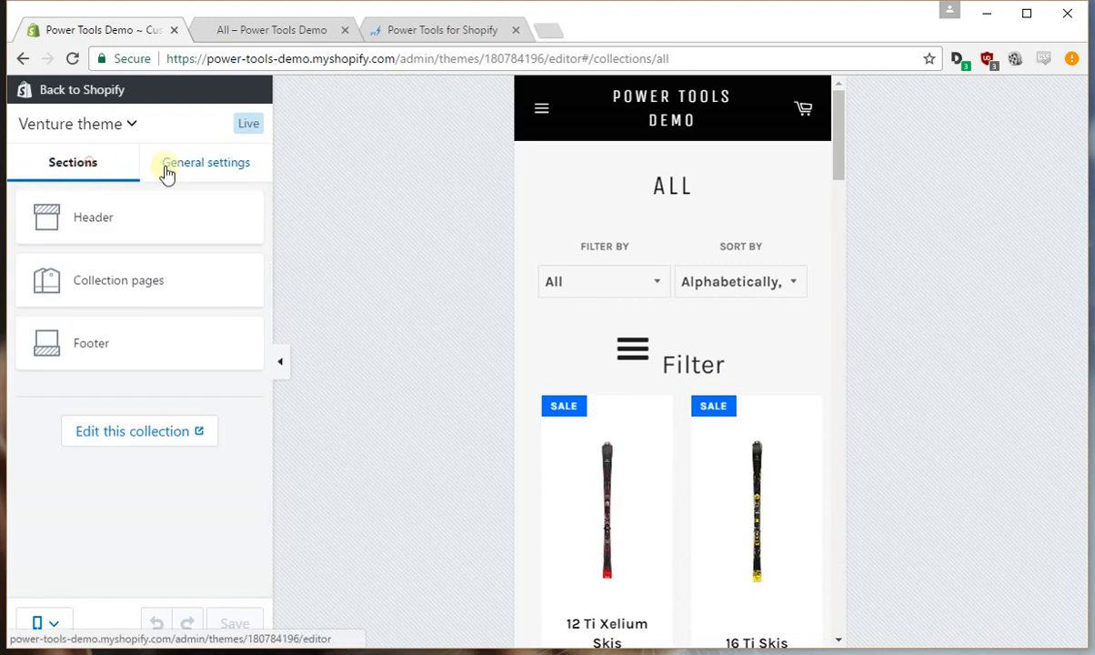
pyautogui.click(193, 171)
pyautogui.click(76, 163)
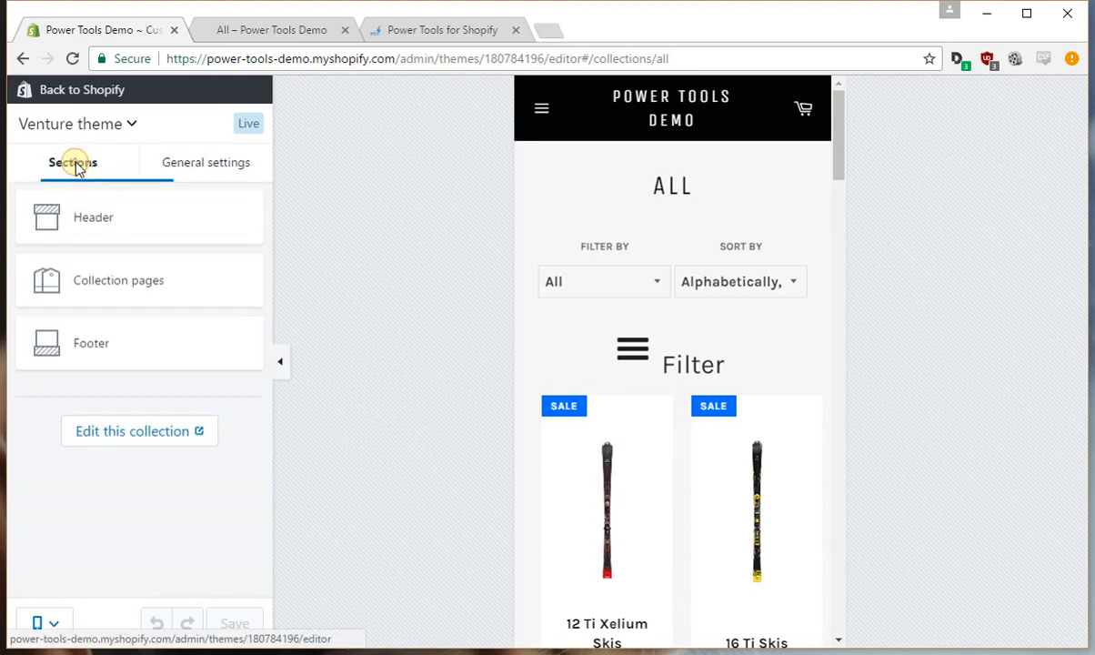
pyautogui.click(207, 169)
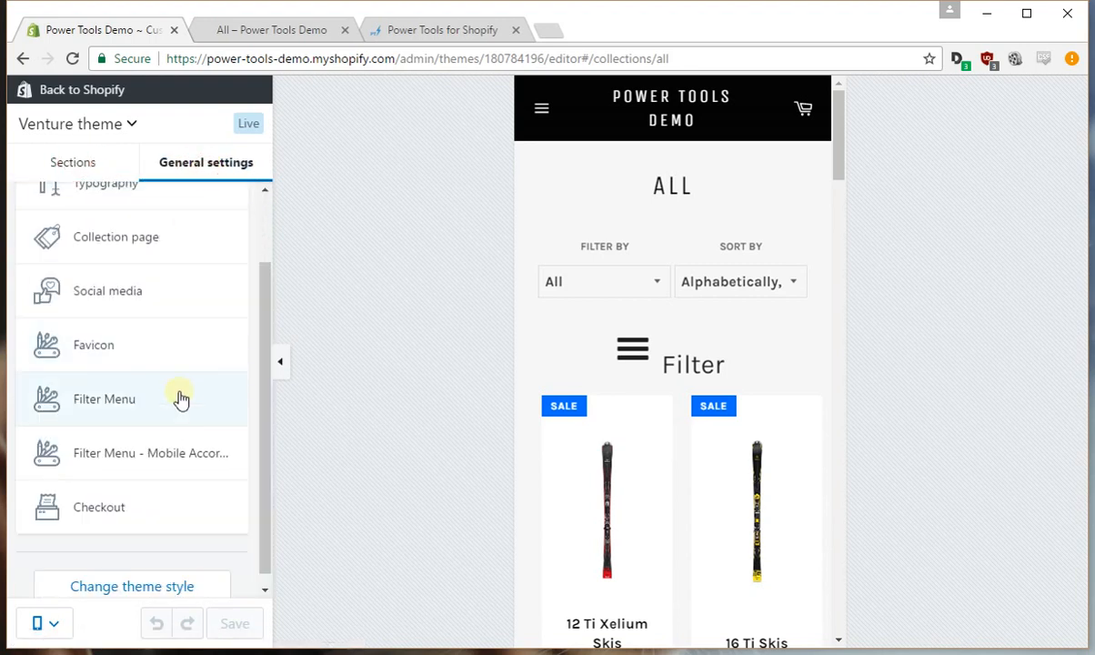
pyautogui.click(141, 453)
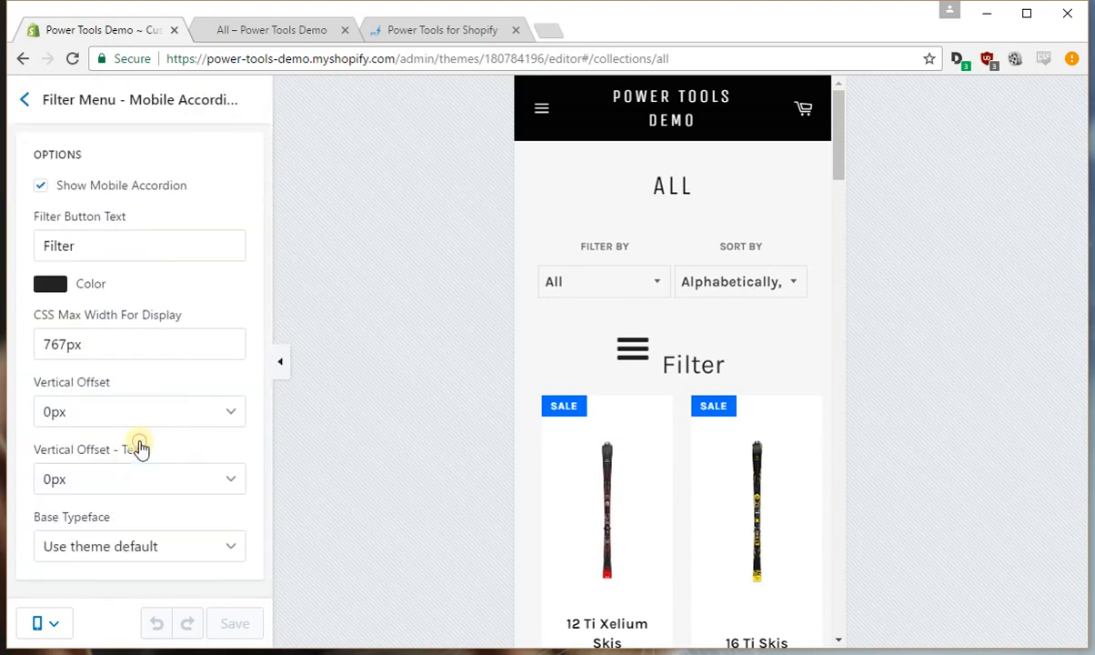
# Set the mobile filter button's Vertical Offset - Text to -16px and save the theme settings.
pyautogui.click(116, 482)
pyautogui.scroll(-3, 125, 419)
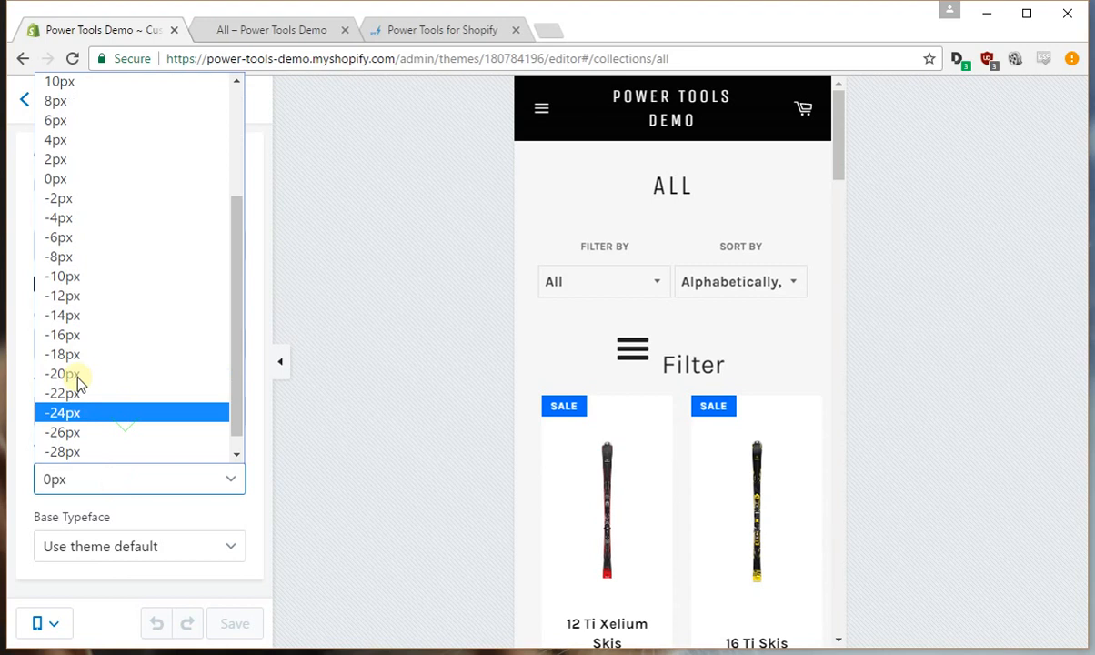
pyautogui.click(73, 335)
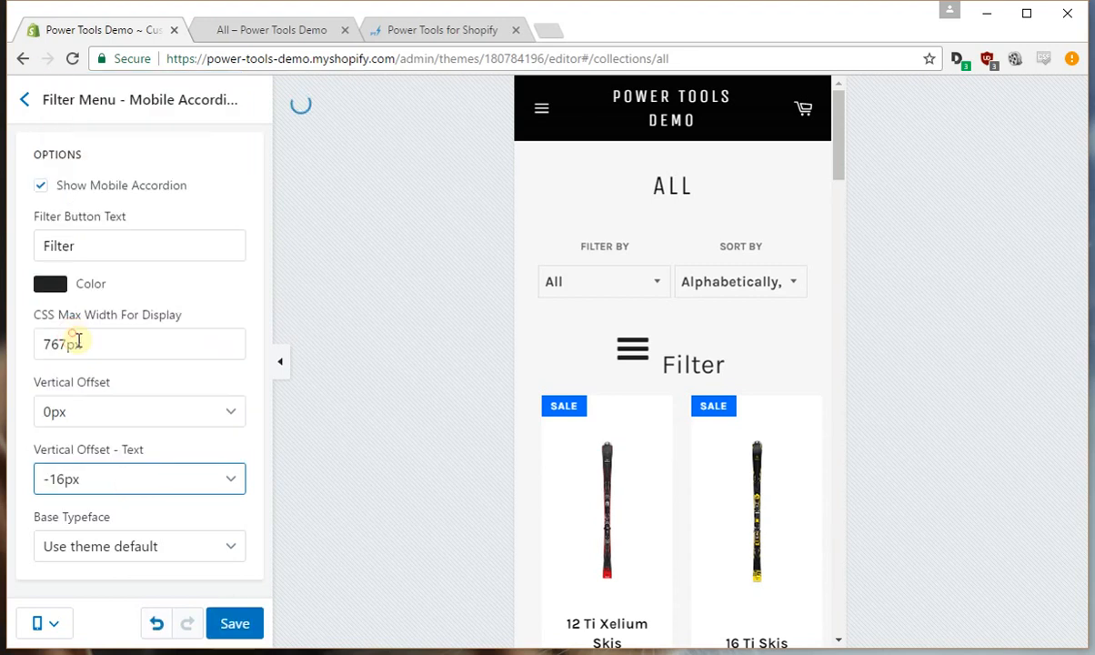
pyautogui.click(243, 624)
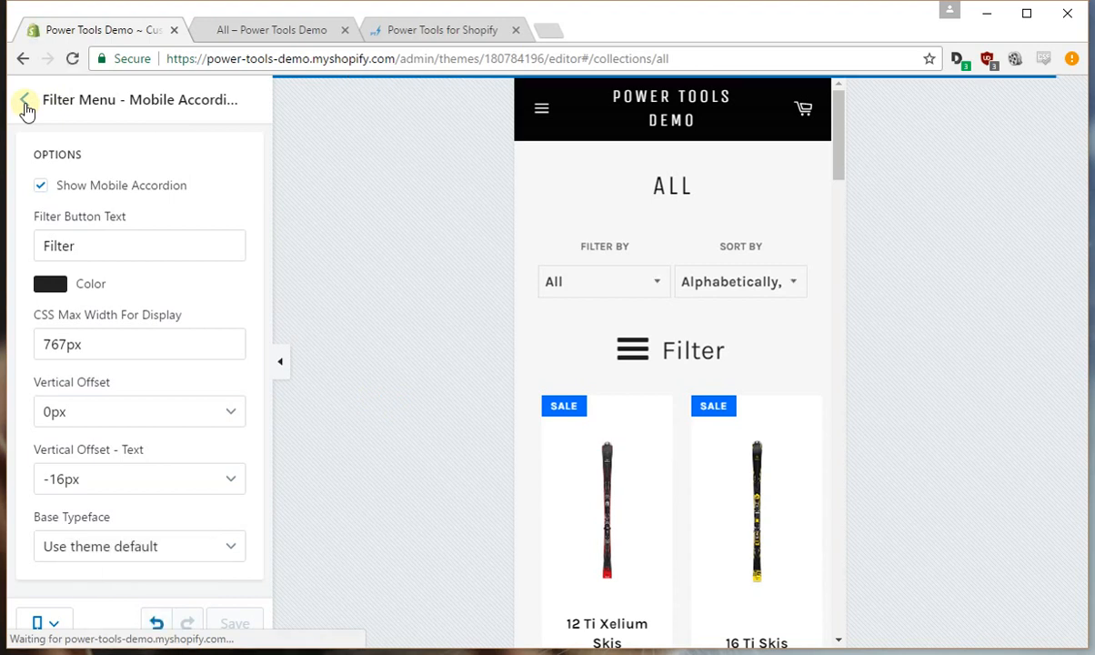
pyautogui.click(25, 102)
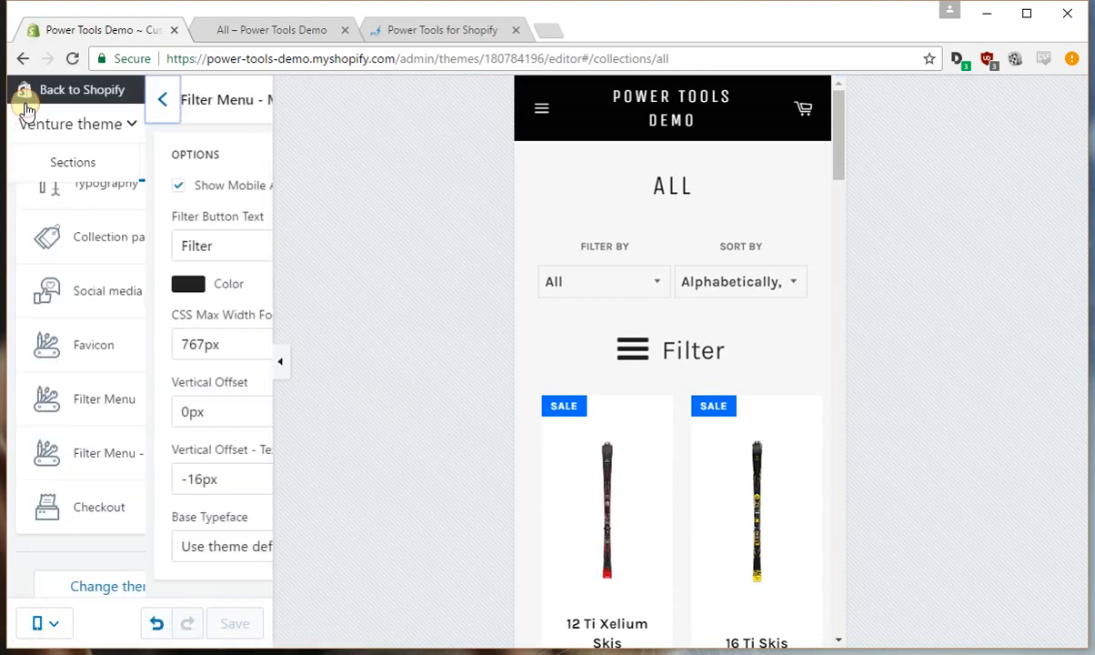
# Disable tag filtering in the Collection pages section and save the change.
pyautogui.click(595, 290)
pyautogui.click(595, 290)
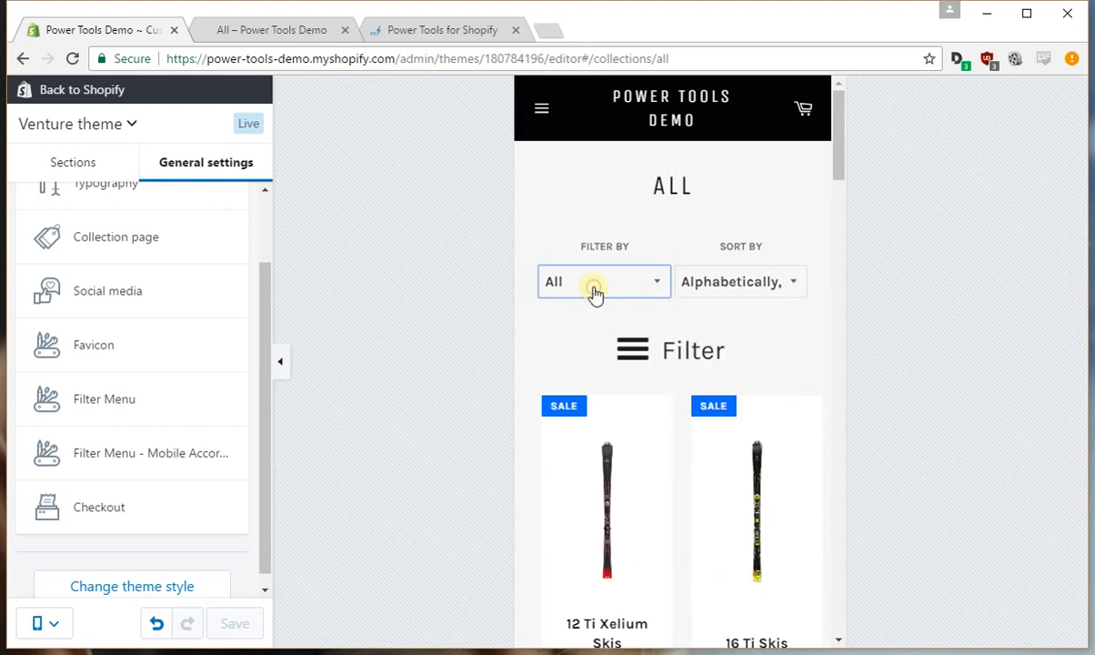
pyautogui.click(84, 172)
pyautogui.click(135, 280)
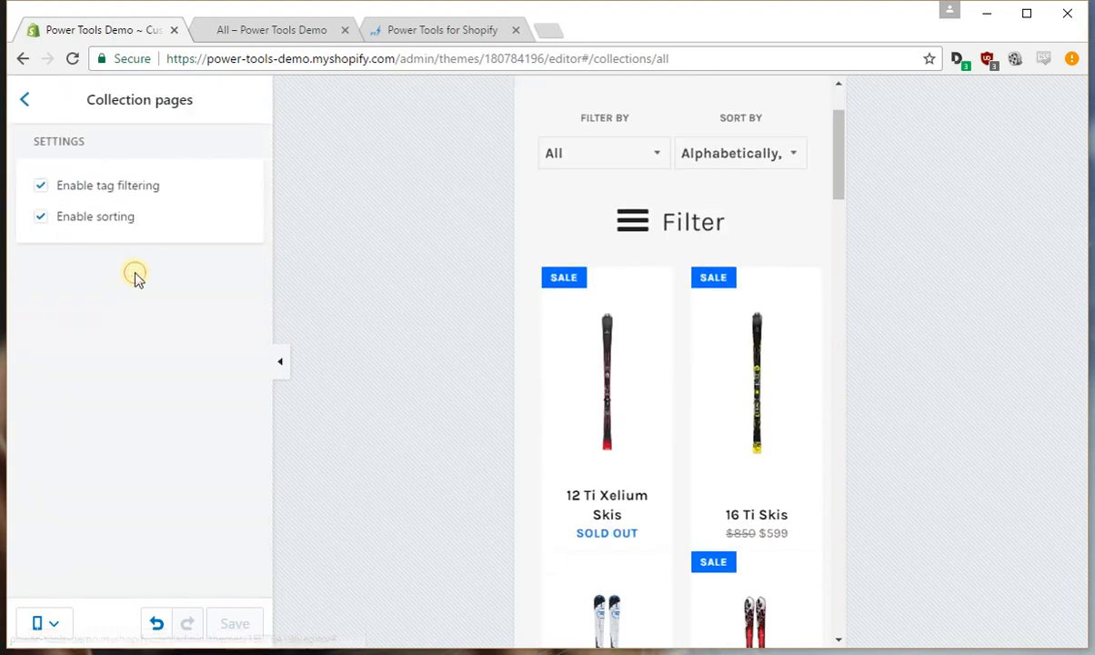
pyautogui.click(71, 187)
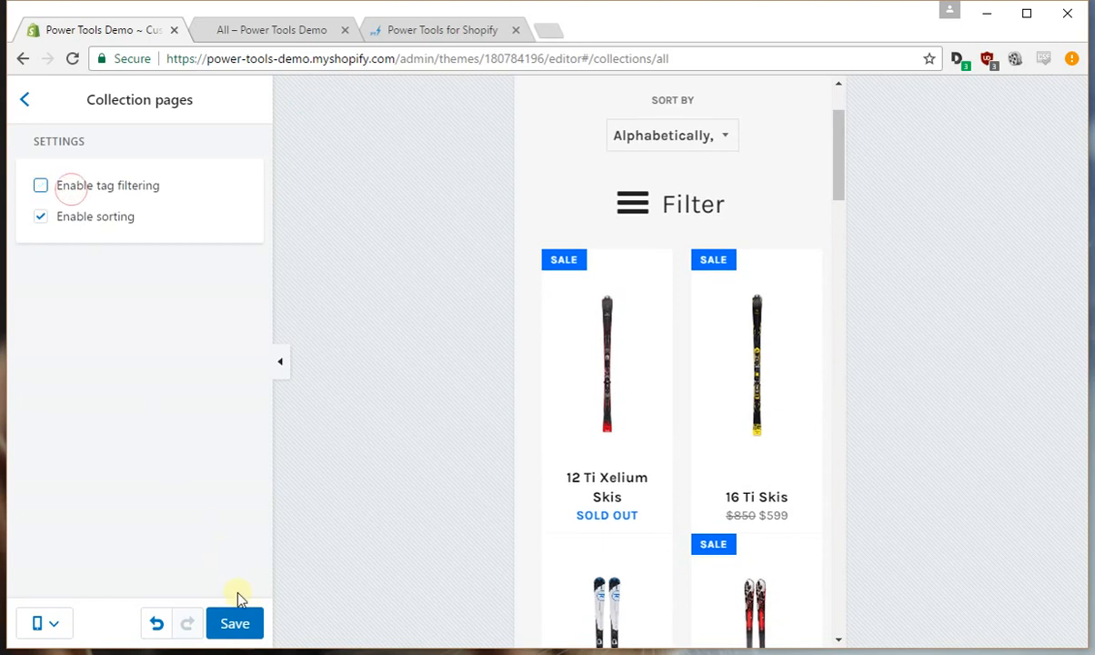
pyautogui.click(239, 621)
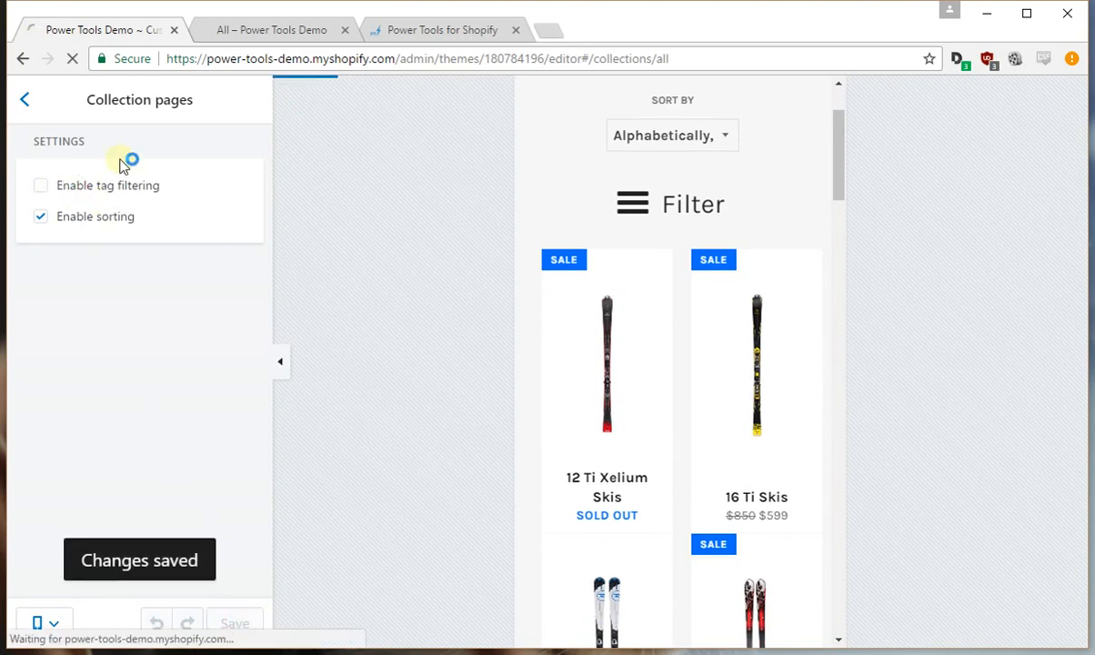
pyautogui.click(43, 105)
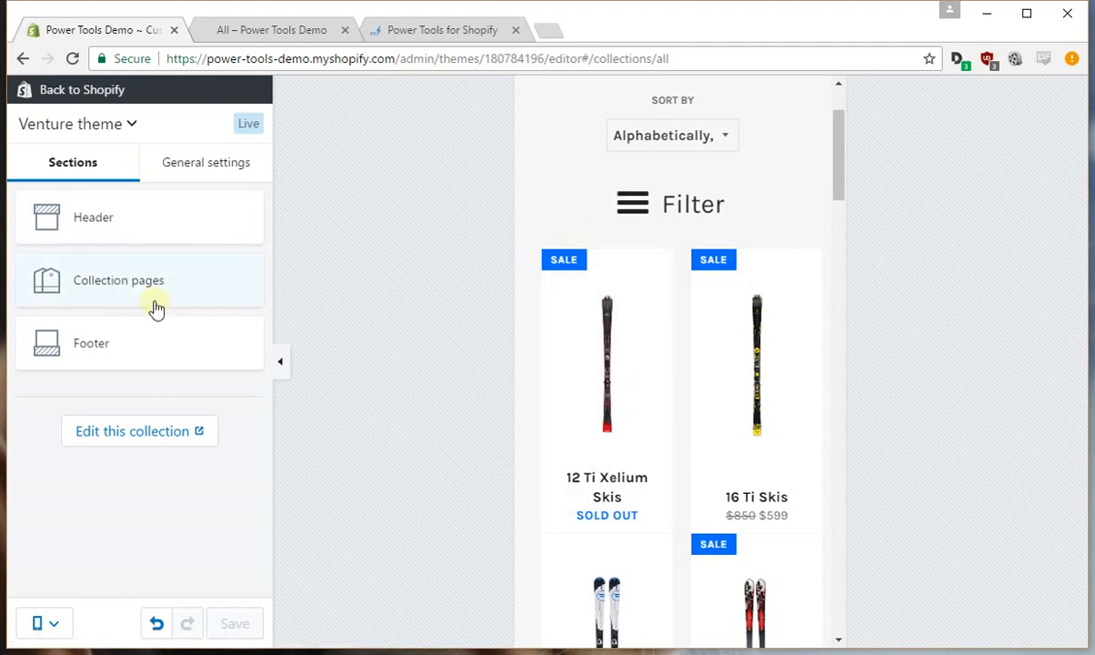
# Check which Collection page options the theme's general settings offer.
pyautogui.click(217, 172)
pyautogui.scroll(2, 196, 344)
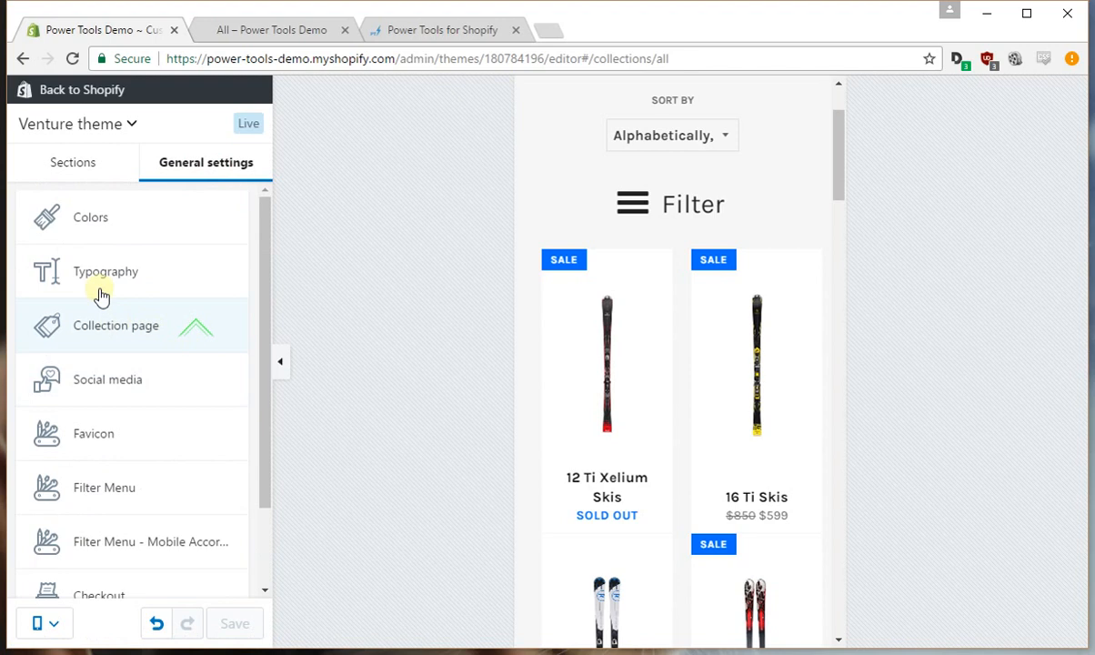
pyautogui.click(132, 338)
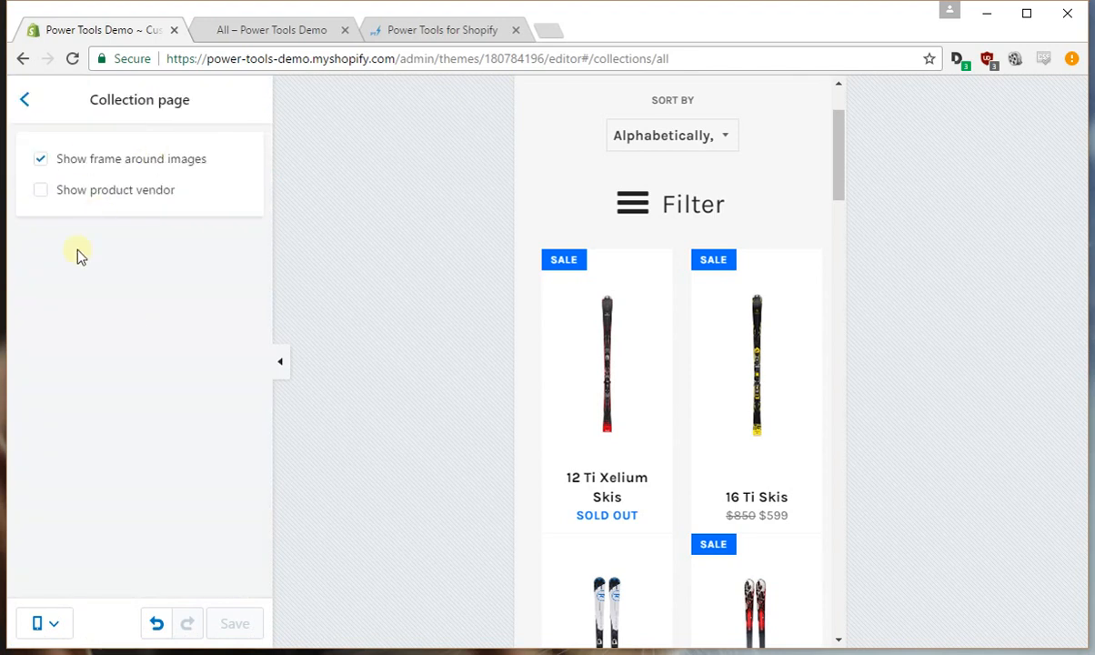
pyautogui.click(27, 102)
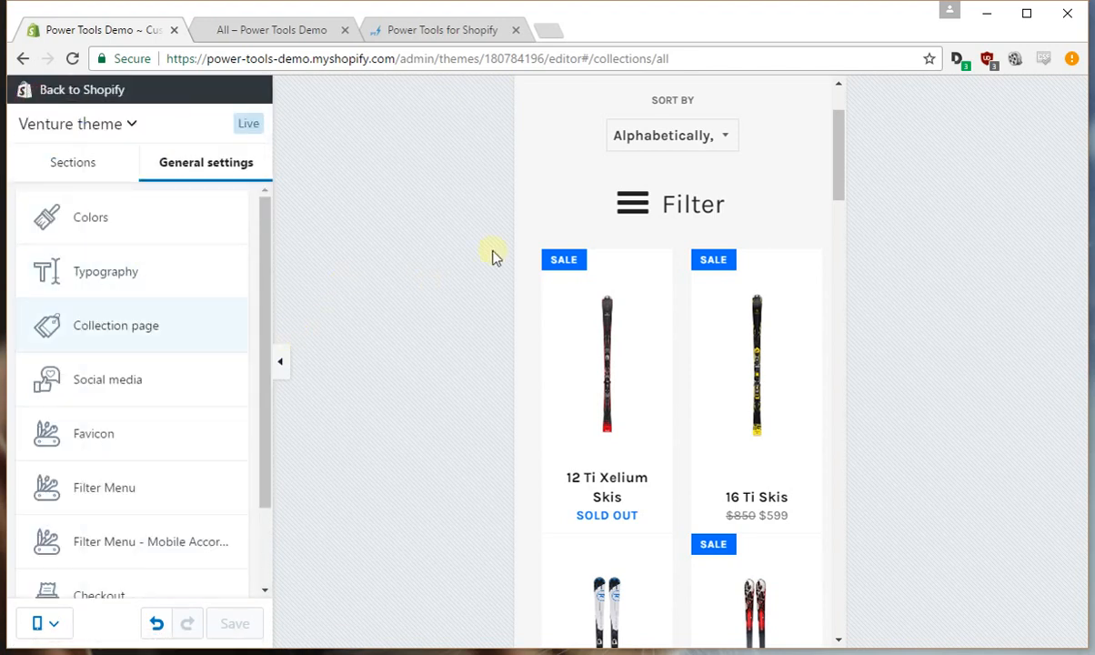
# Test the mobile Filter button in the preview by toggling its menu and applying the Beanies type filter.
pyautogui.click(681, 211)
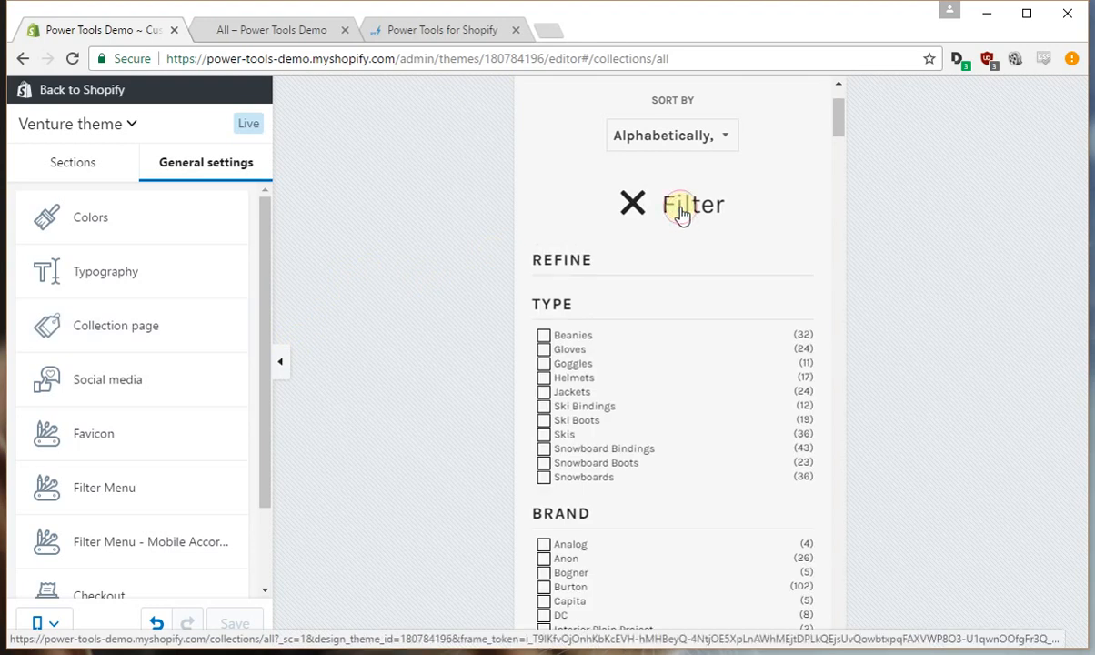
pyautogui.click(682, 211)
pyautogui.click(683, 212)
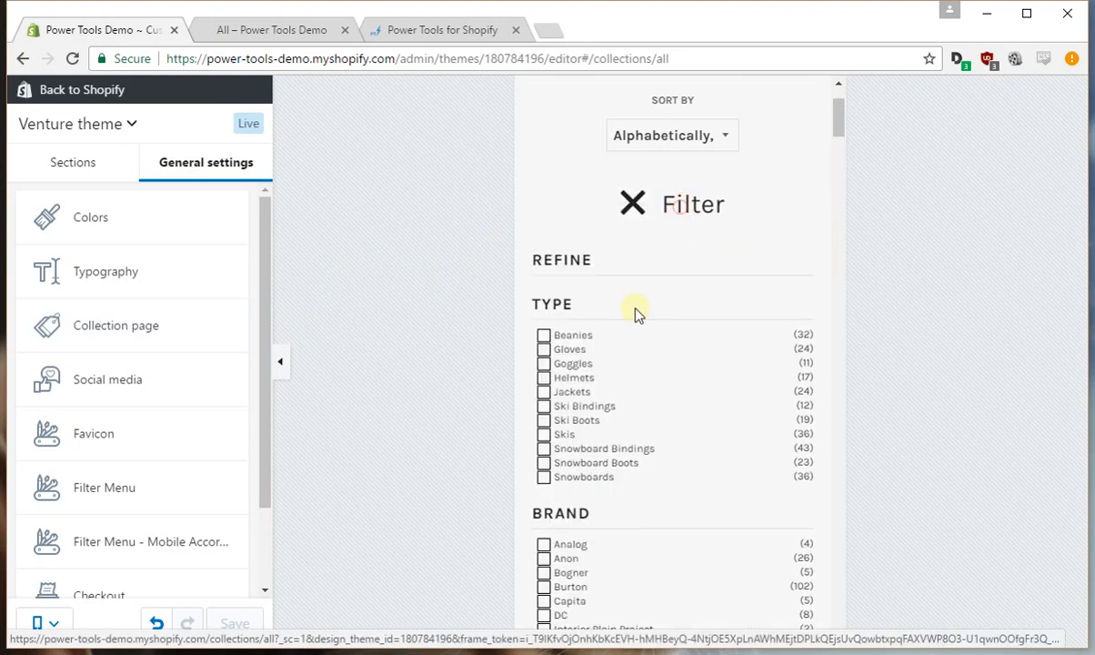
pyautogui.click(577, 336)
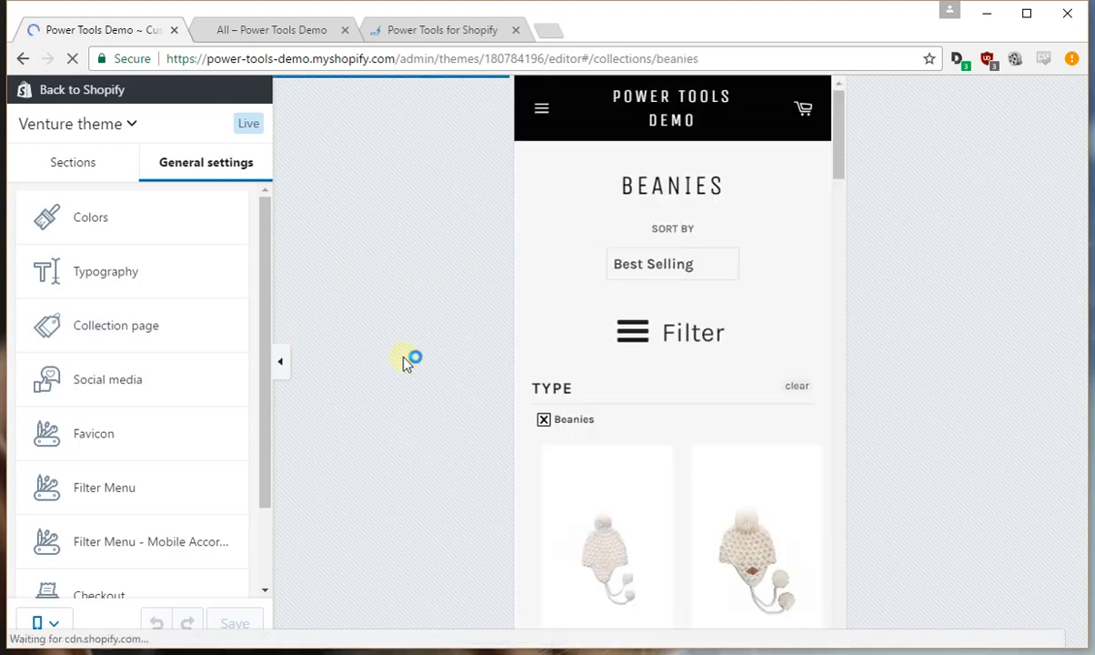
# Switch to the storefront, reload the catalog page, and examine its header options and Refine filter menu.
pyautogui.click(296, 32)
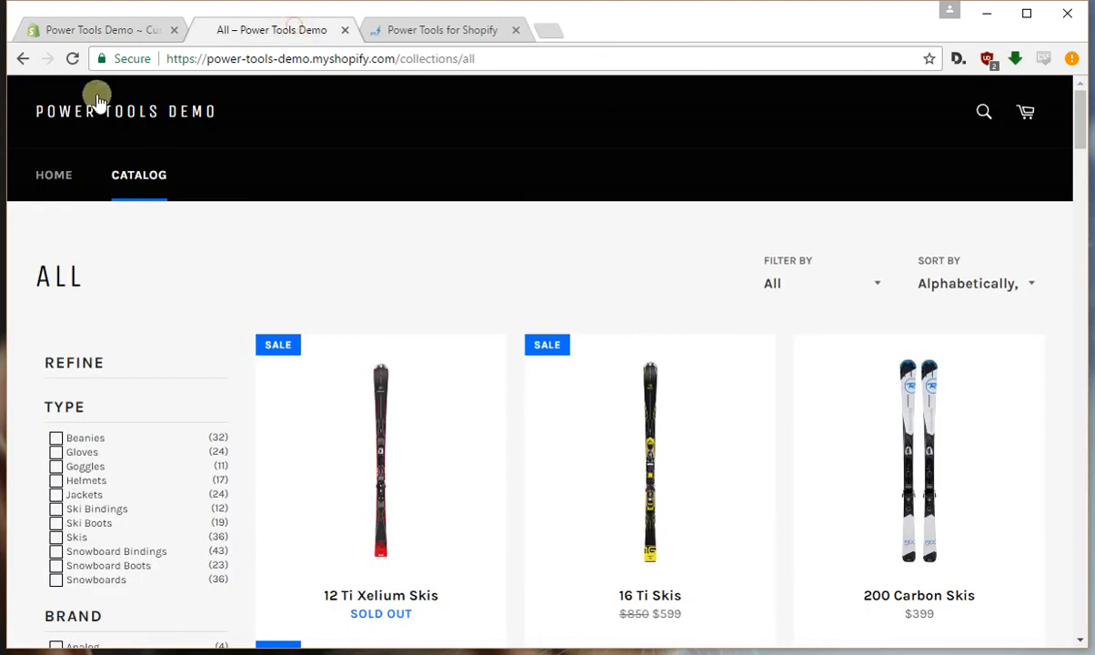
pyautogui.click(72, 58)
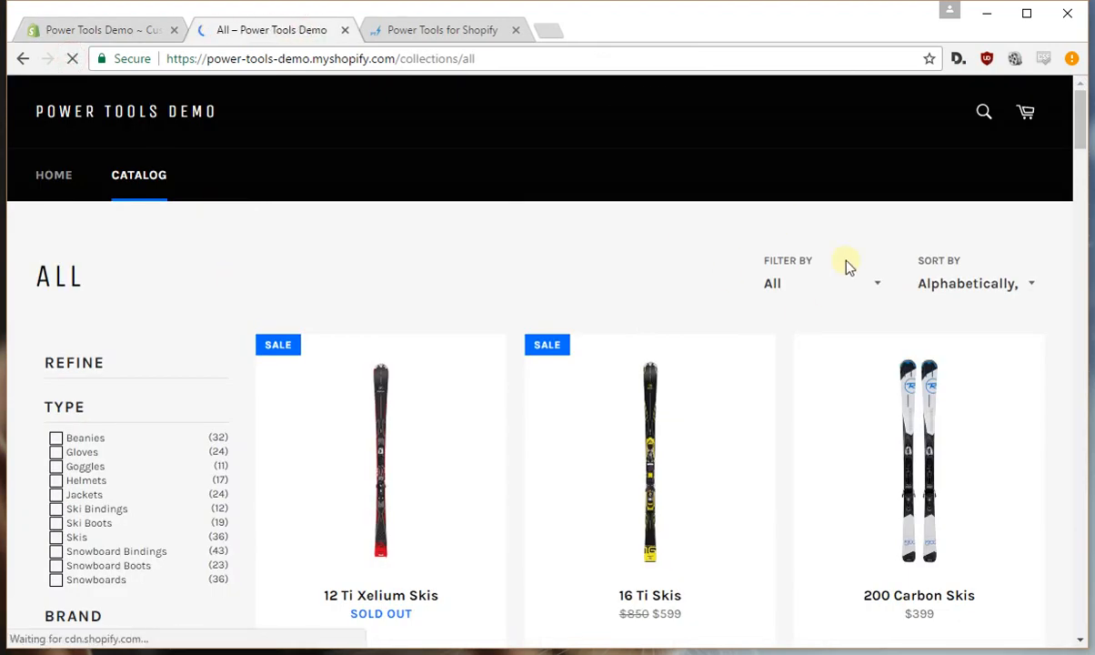
pyautogui.scroll(-2, 135, 313)
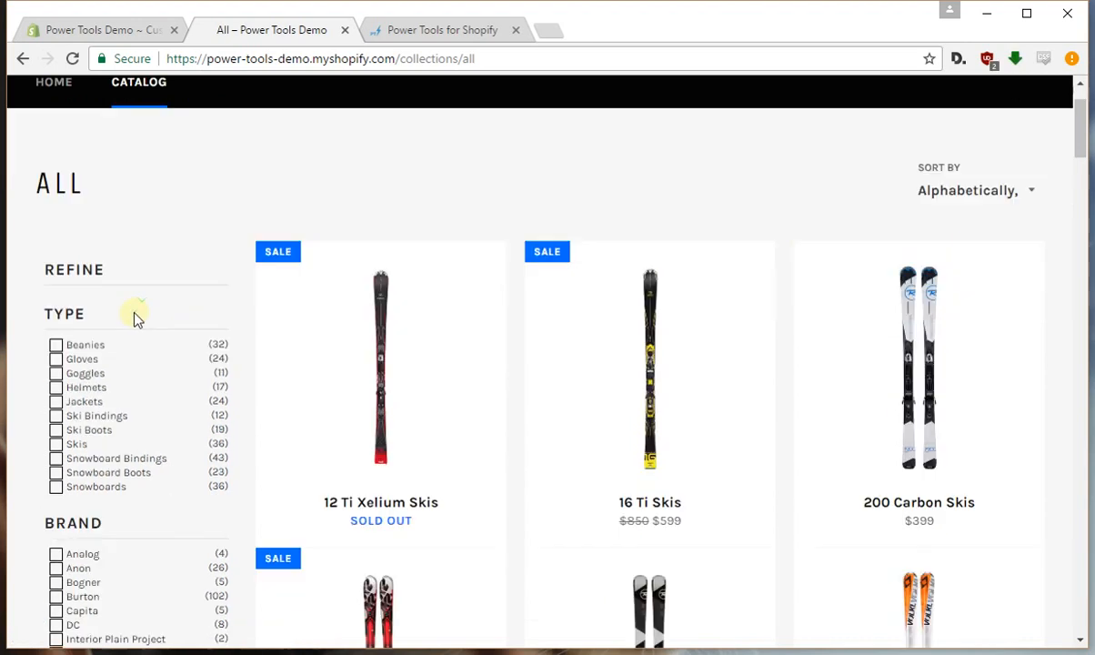
pyautogui.scroll(2, 134, 318)
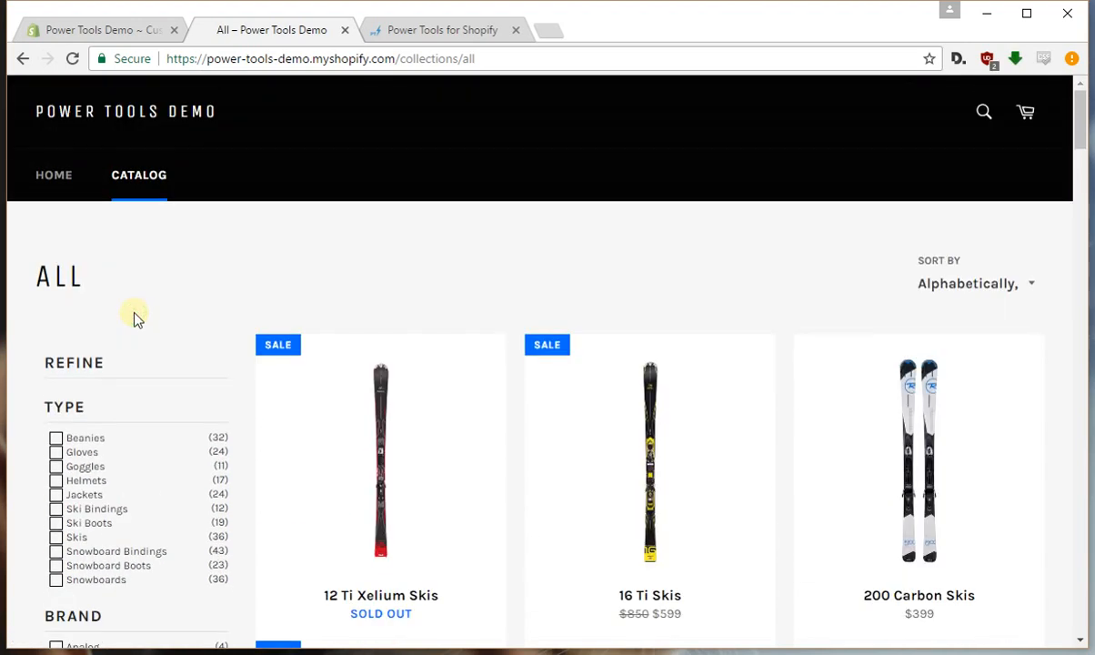
# Switch to the Venture theme editor and exit it to the Shopify admin's Themes page.
pyautogui.click(107, 29)
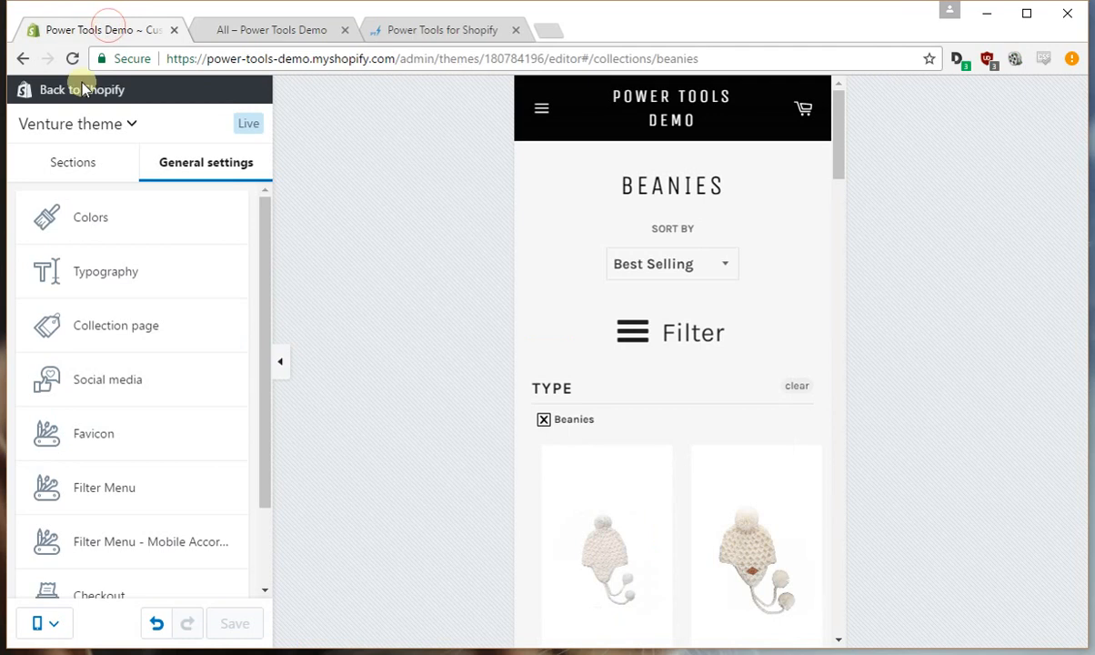
pyautogui.click(55, 89)
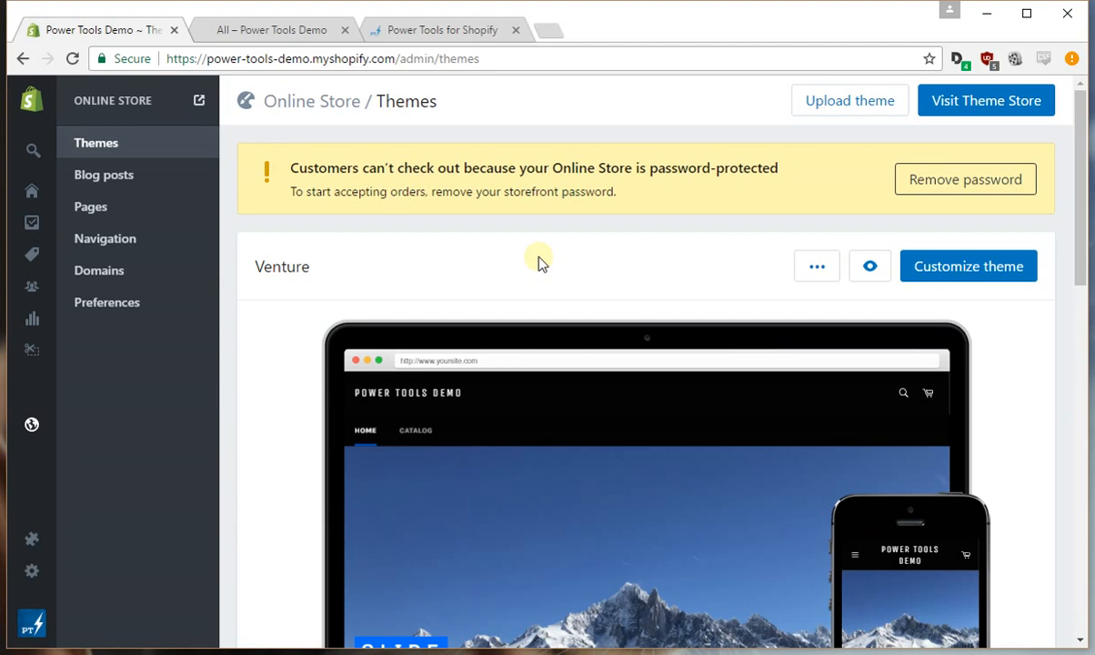
# Review the Filter menu Installer's follow-up notes in Power Tools and return to the Shopify admin's Themes page.
pyautogui.click(275, 36)
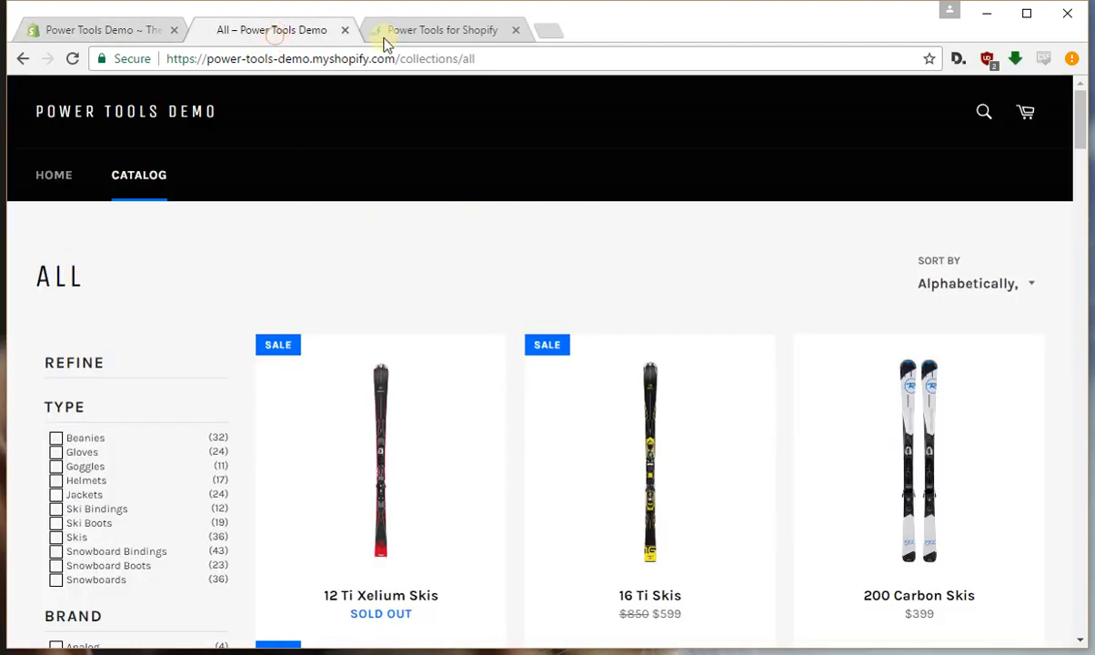
pyautogui.click(400, 33)
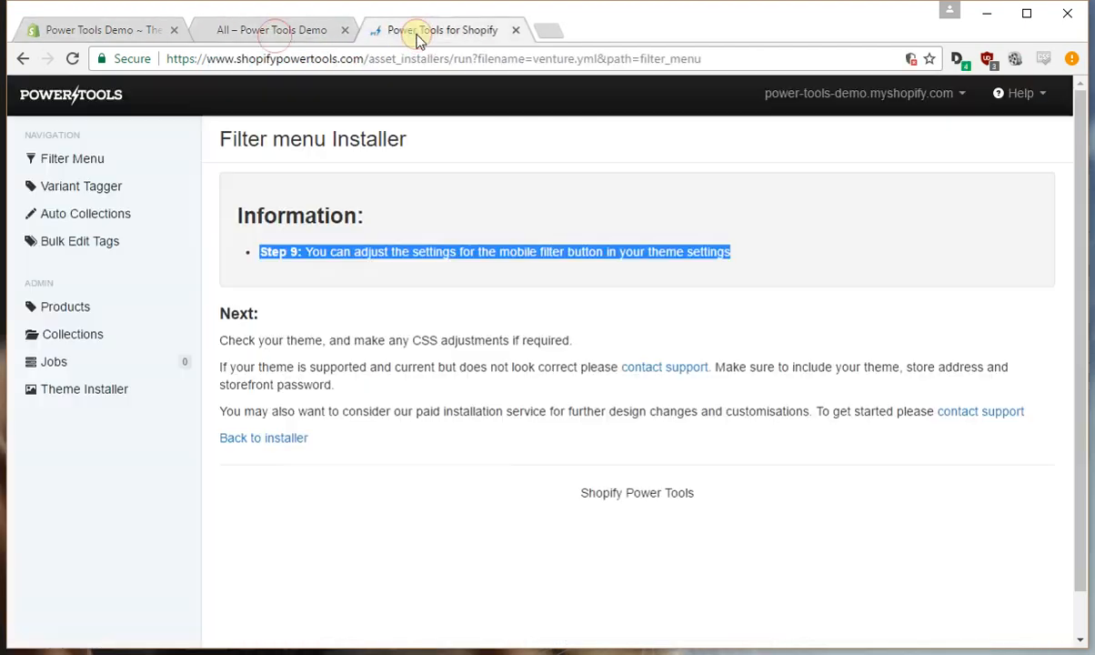
pyautogui.click(414, 211)
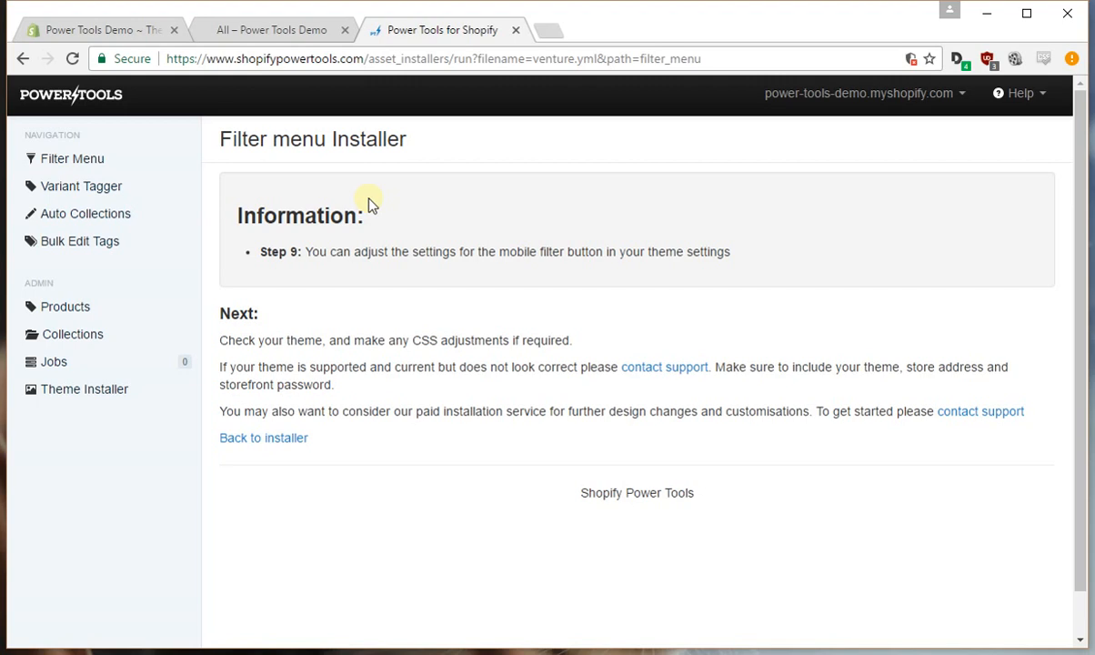
pyautogui.click(102, 28)
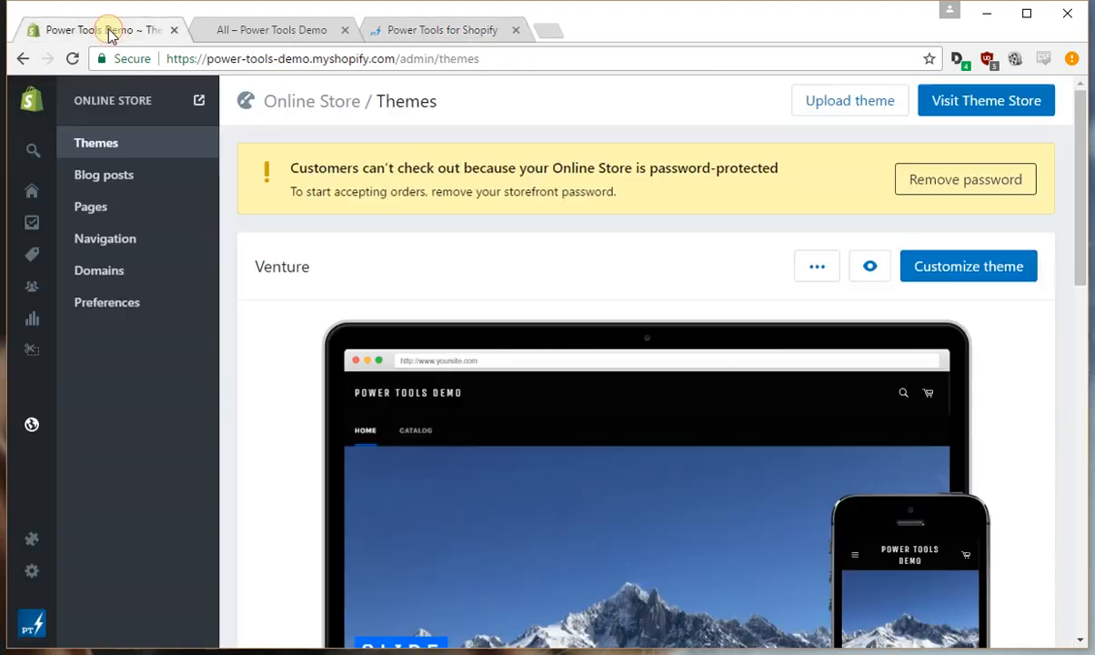